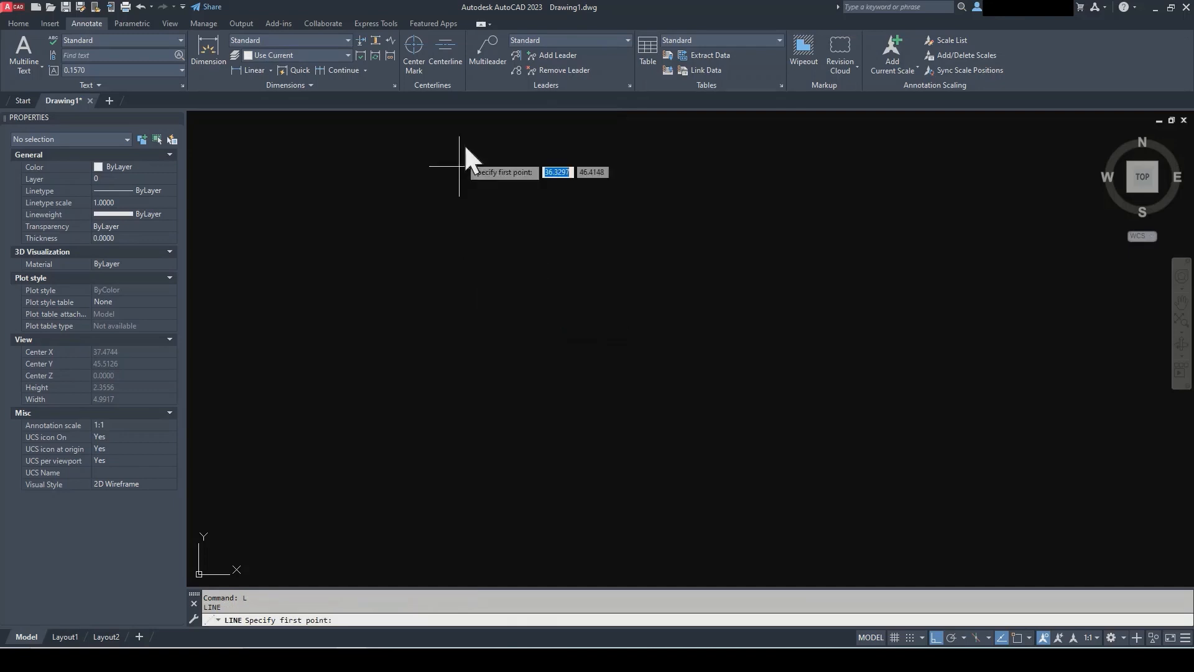
- Draw a vertical line and a longer horizontal line crossing it near its middle
left_click(469, 190)
left_click(501, 481)
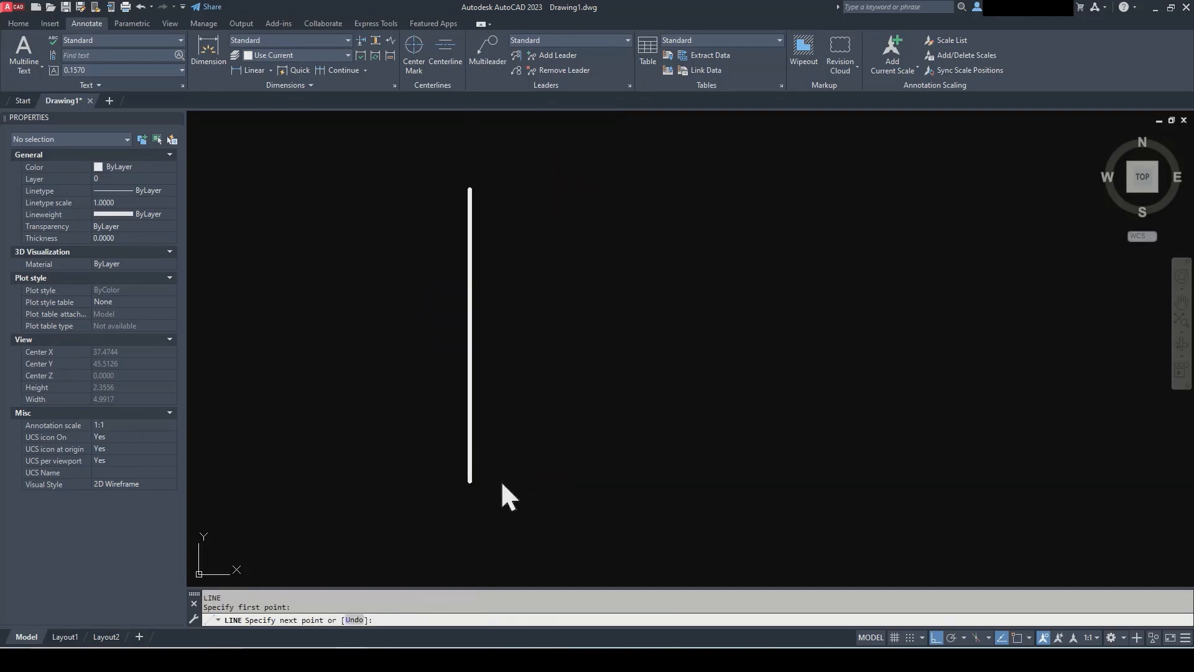
key("Return")
type("l")
key("Return")
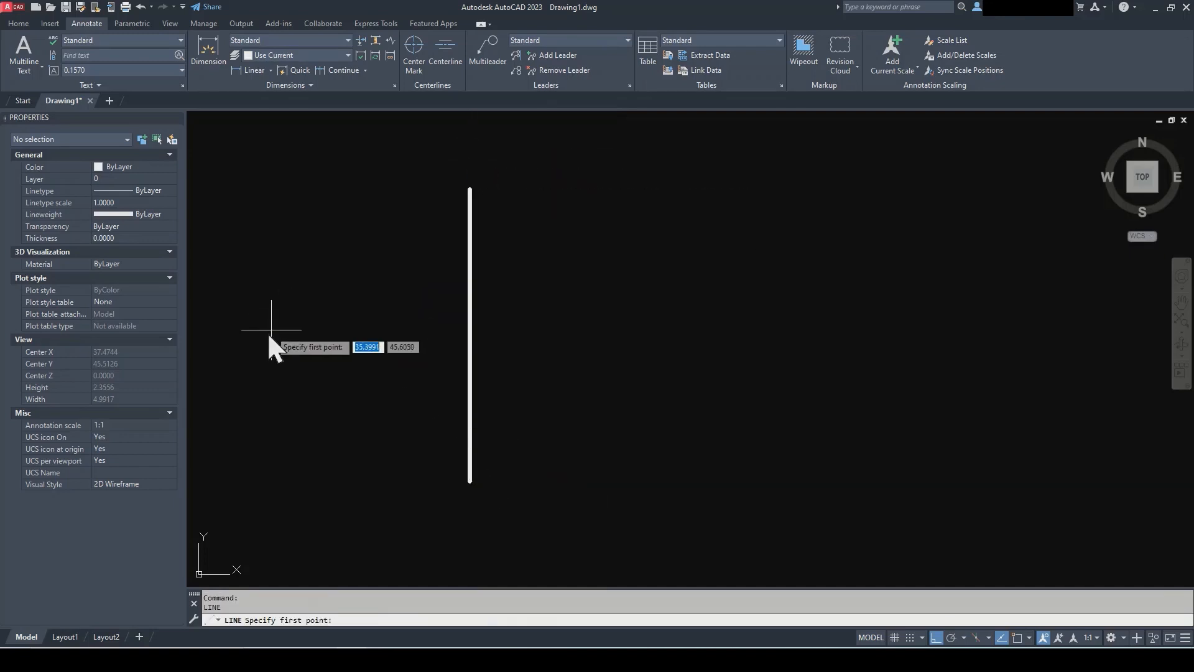
left_click(266, 334)
left_click(727, 396)
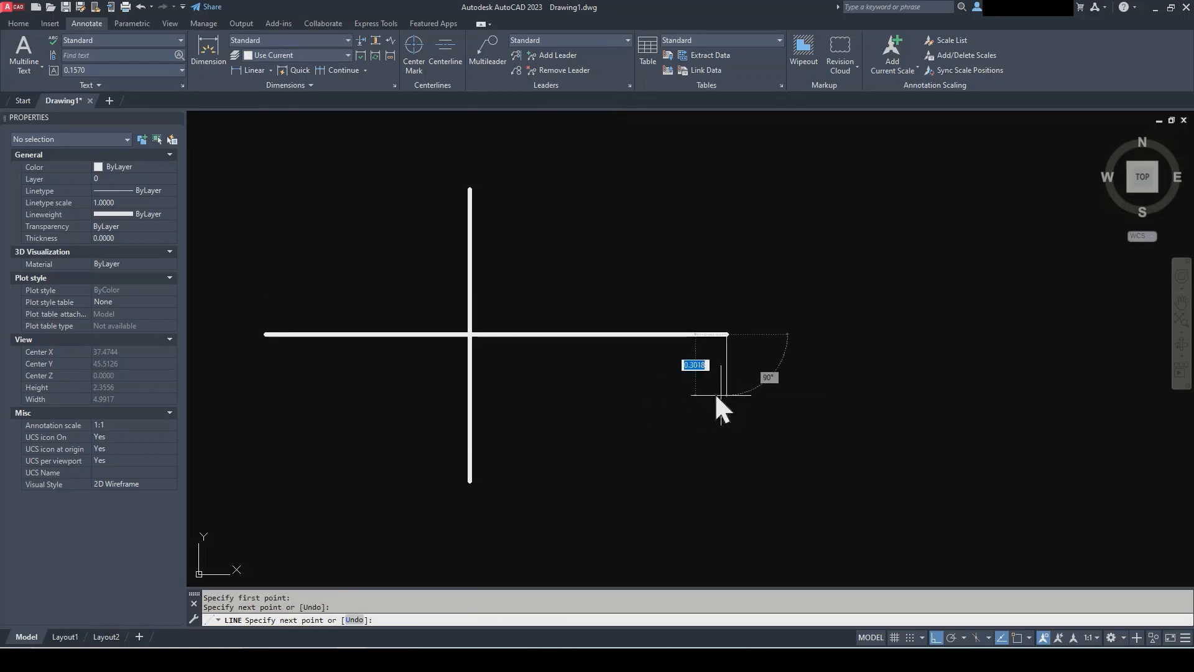
key("Return")
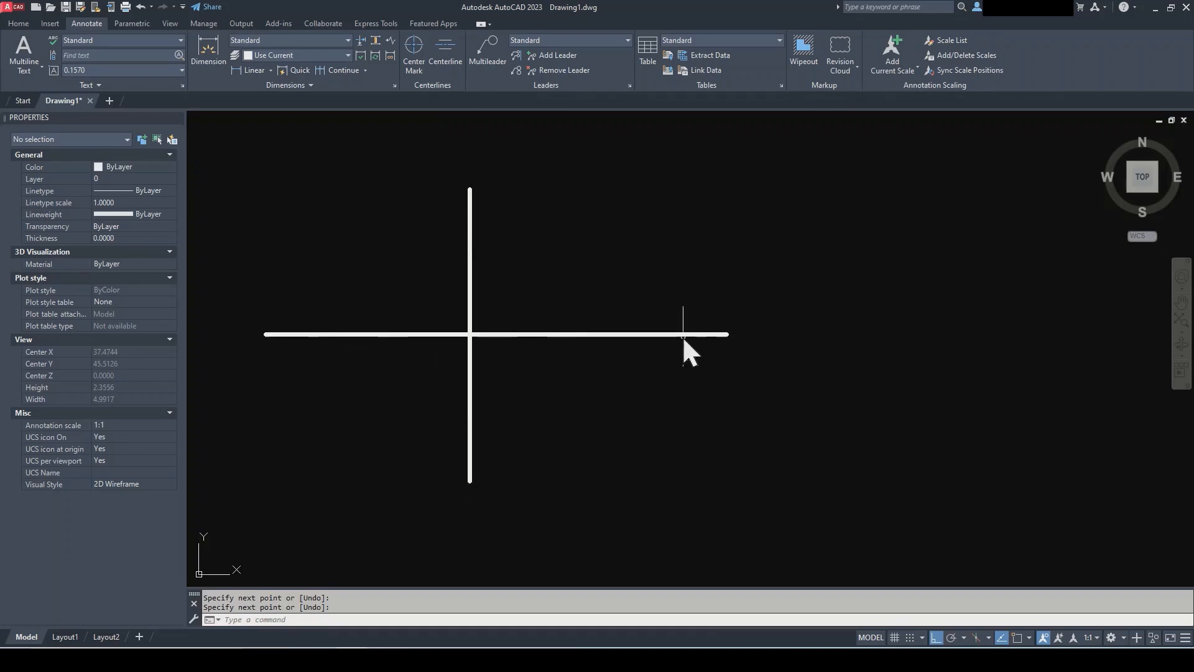
key("Escape")
key("Escape")
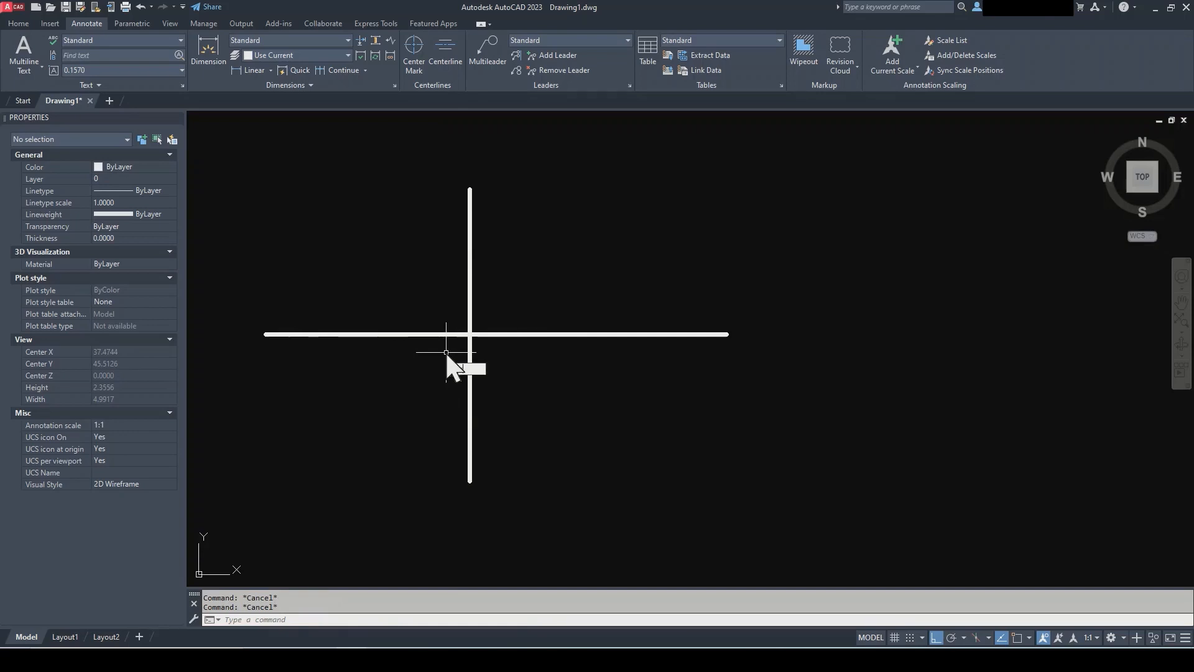
- Draw a circle with a radius of about 0.6, centred on the intersection of the two lines using an intersection snap
type("c")
key("Return")
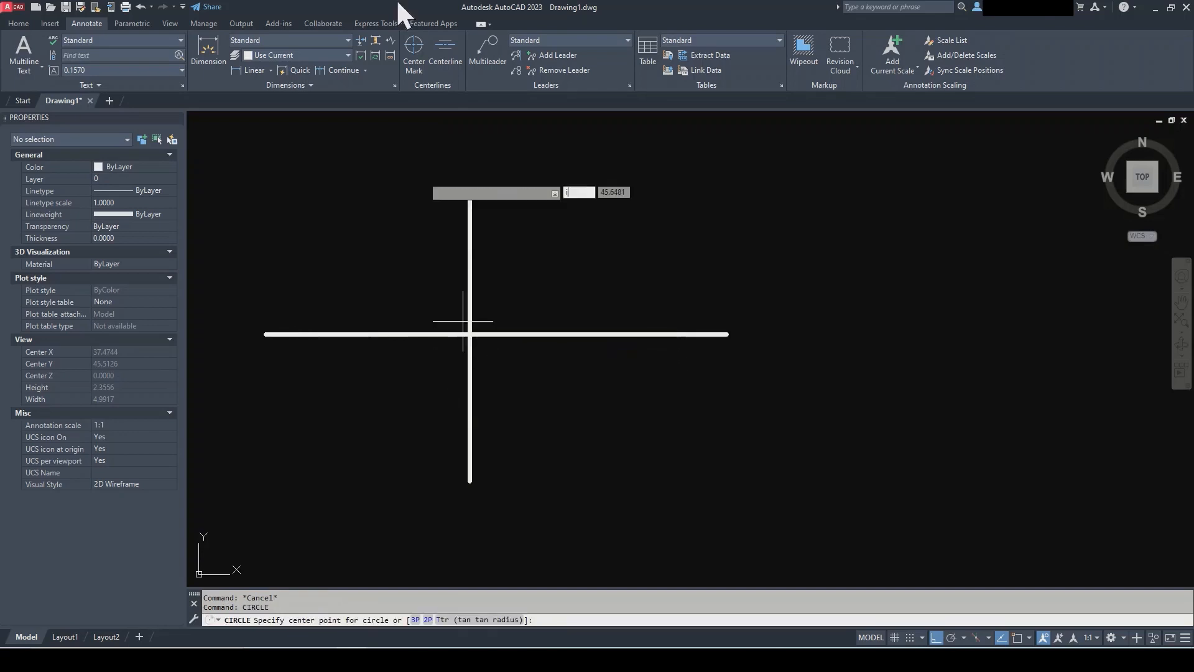
type("int")
key("Return")
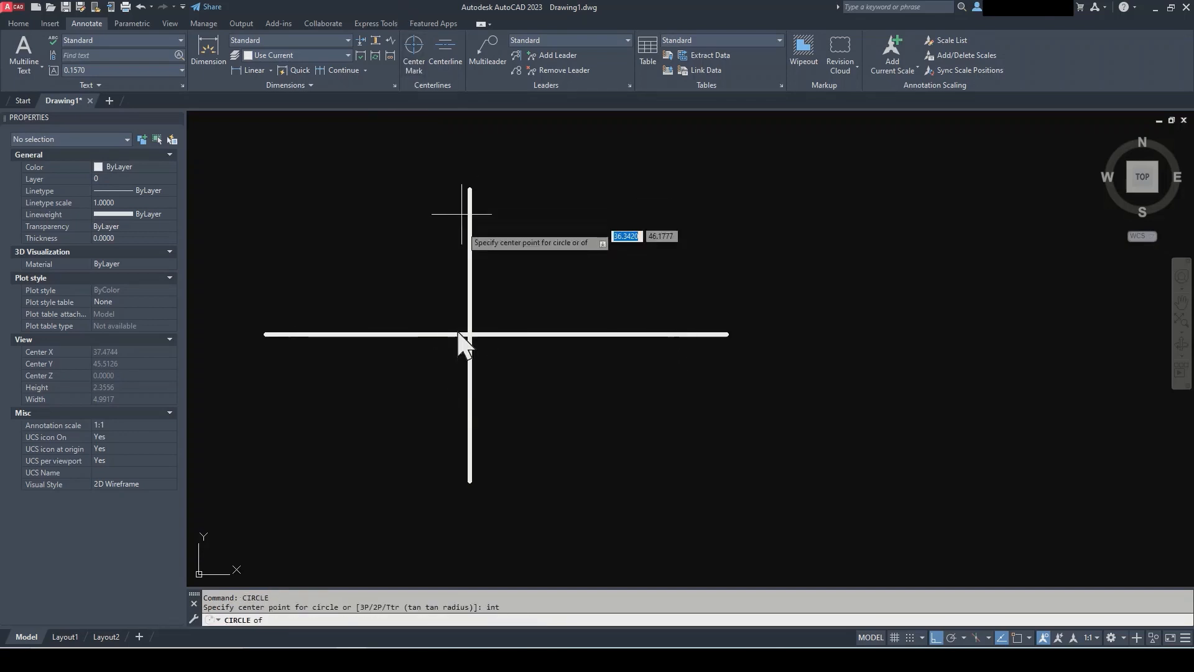
left_click(462, 334)
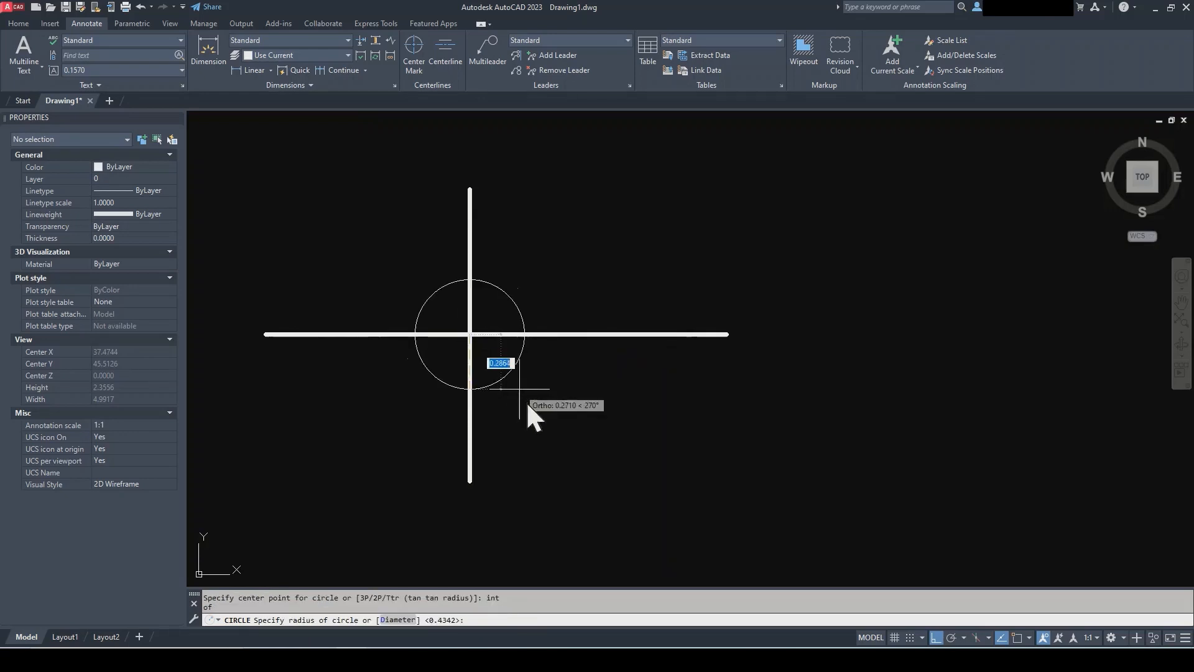
left_click(579, 451)
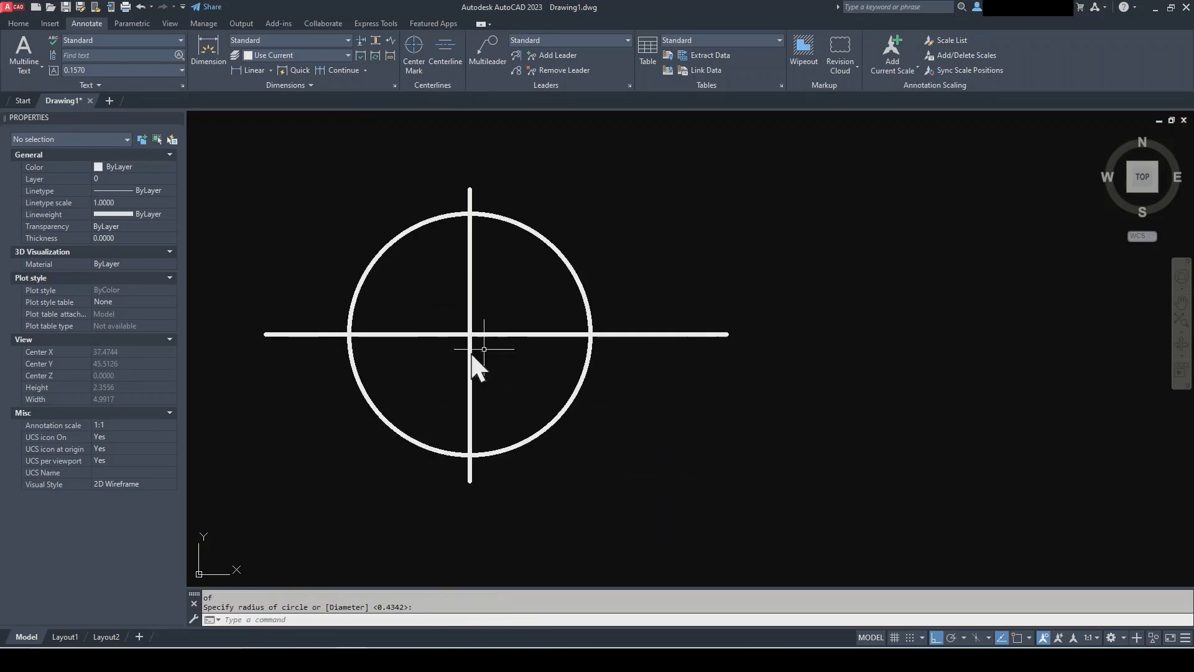
- Add the single-line text "1" in the circle's upper-right quadrant, about 0.19 high with a rotation of 0
type("text")
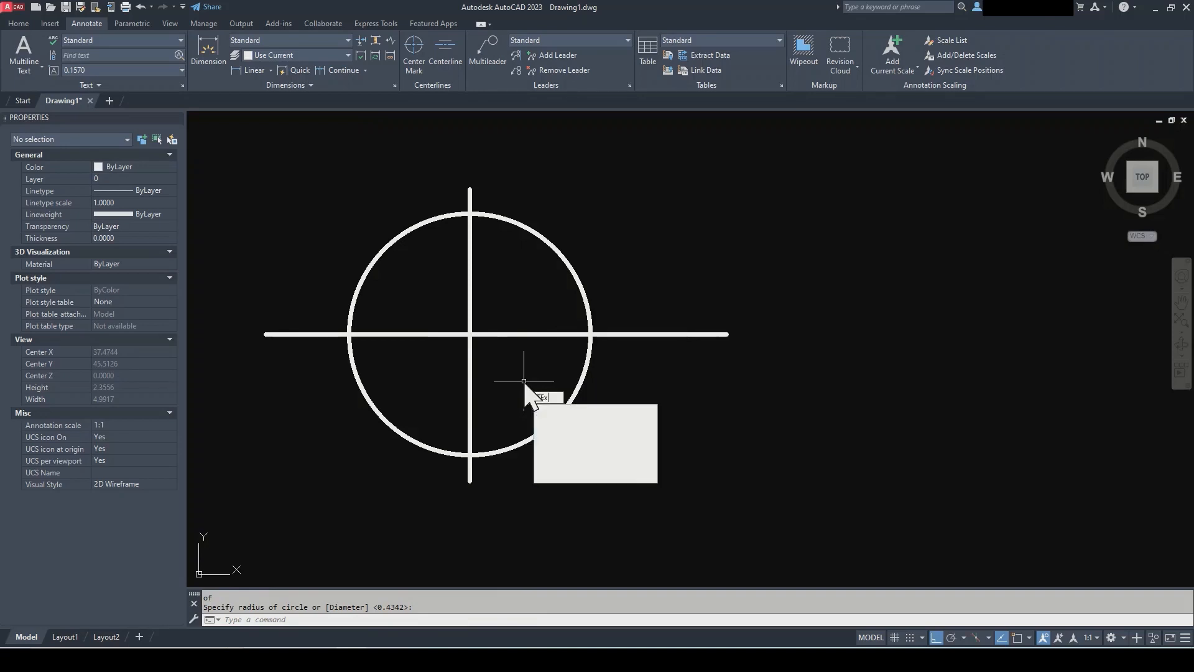
key("Return")
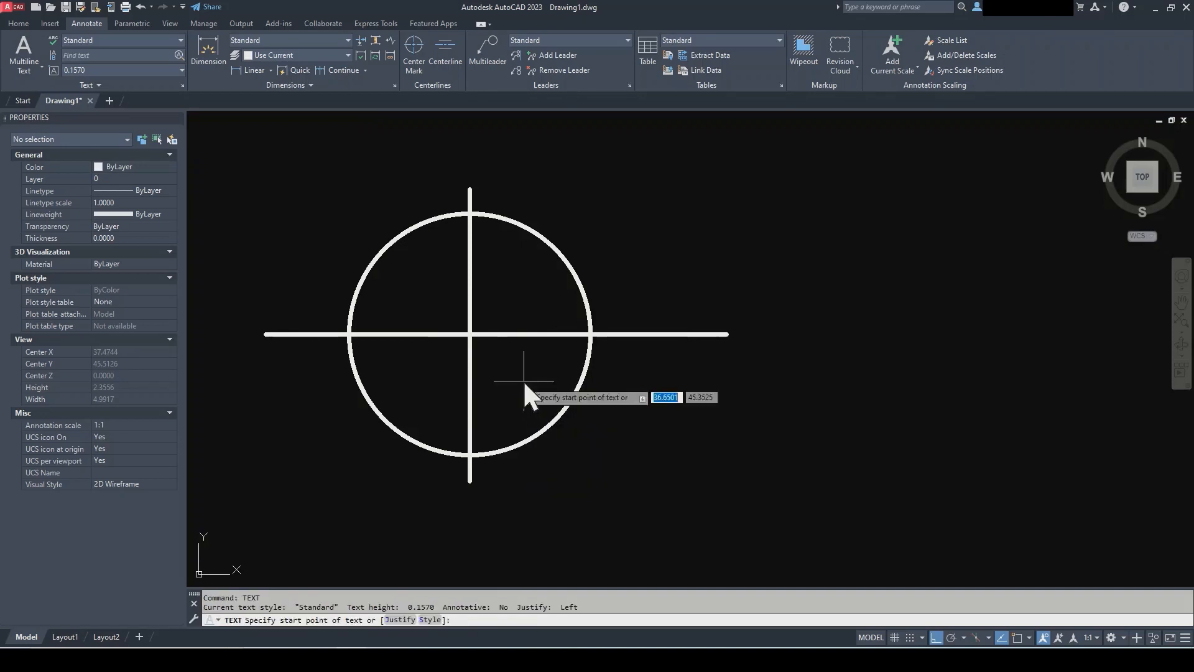
left_click(505, 293)
key("Return")
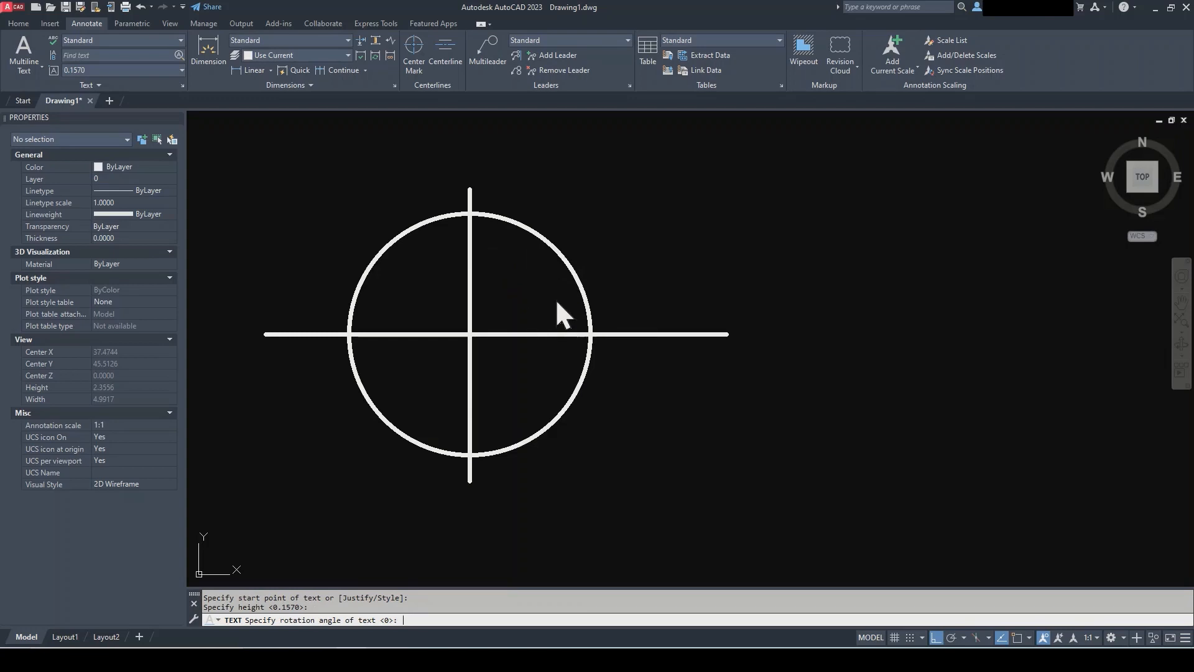
key("Return")
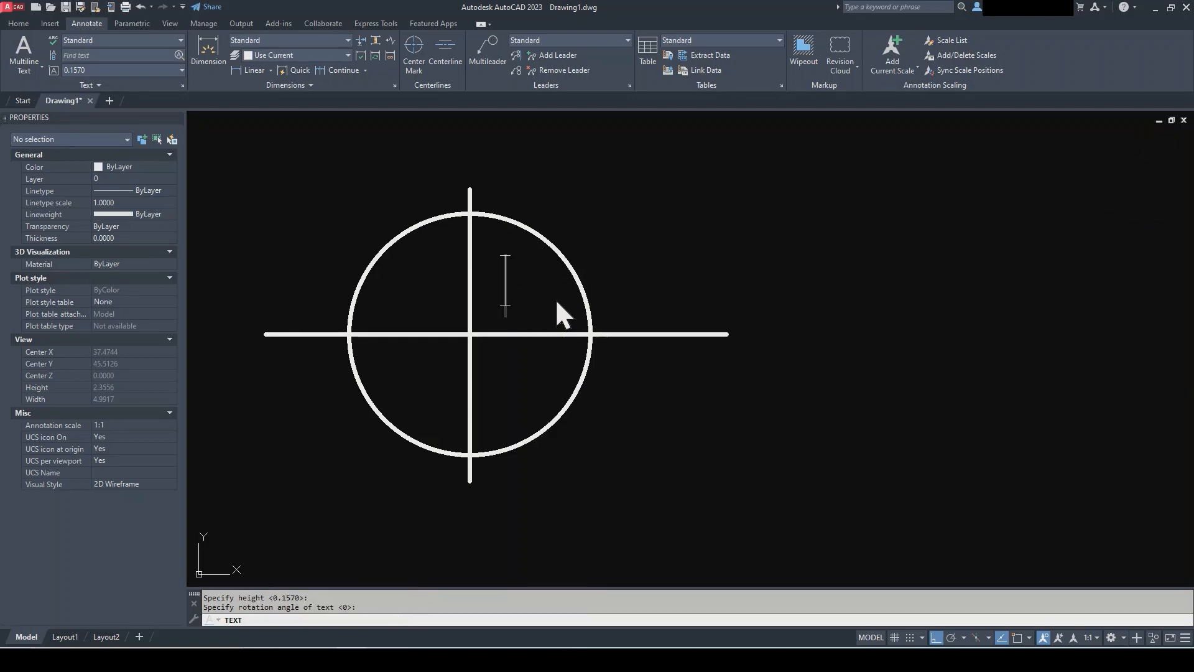
type("1")
key("Escape")
key("Escape")
- Copy the "1" horizontally into the circle's upper-left quadrant
type("co")
key("Return")
left_click(555, 301)
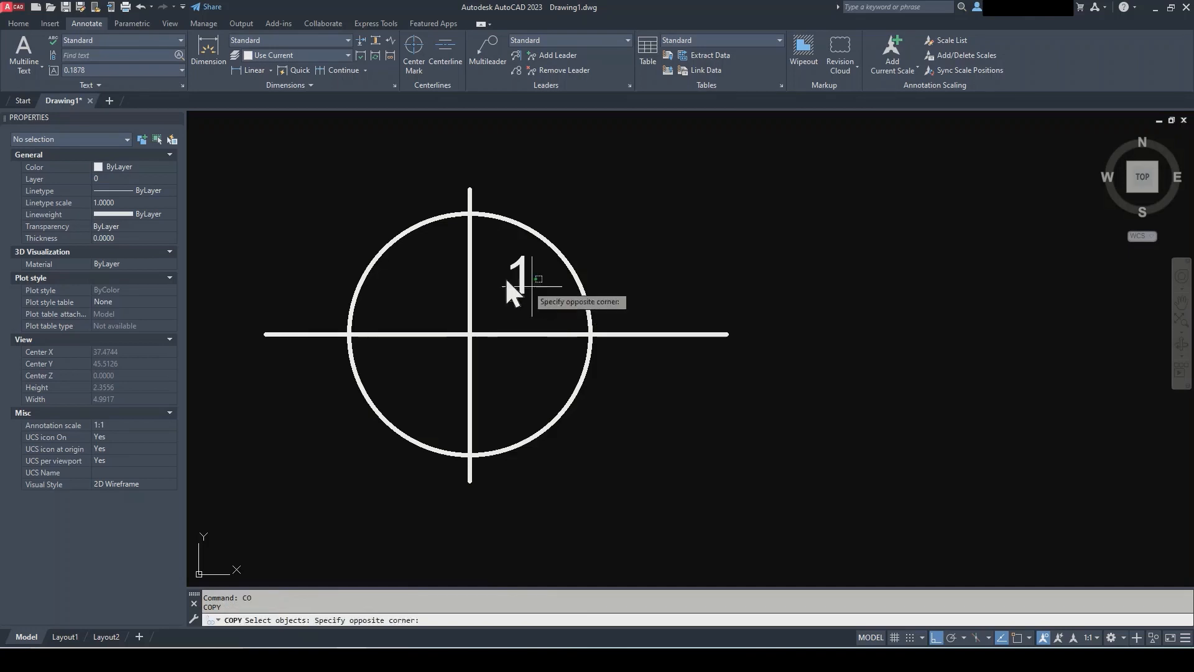
left_click(503, 276)
key("Return")
left_click(542, 305)
left_click(441, 304)
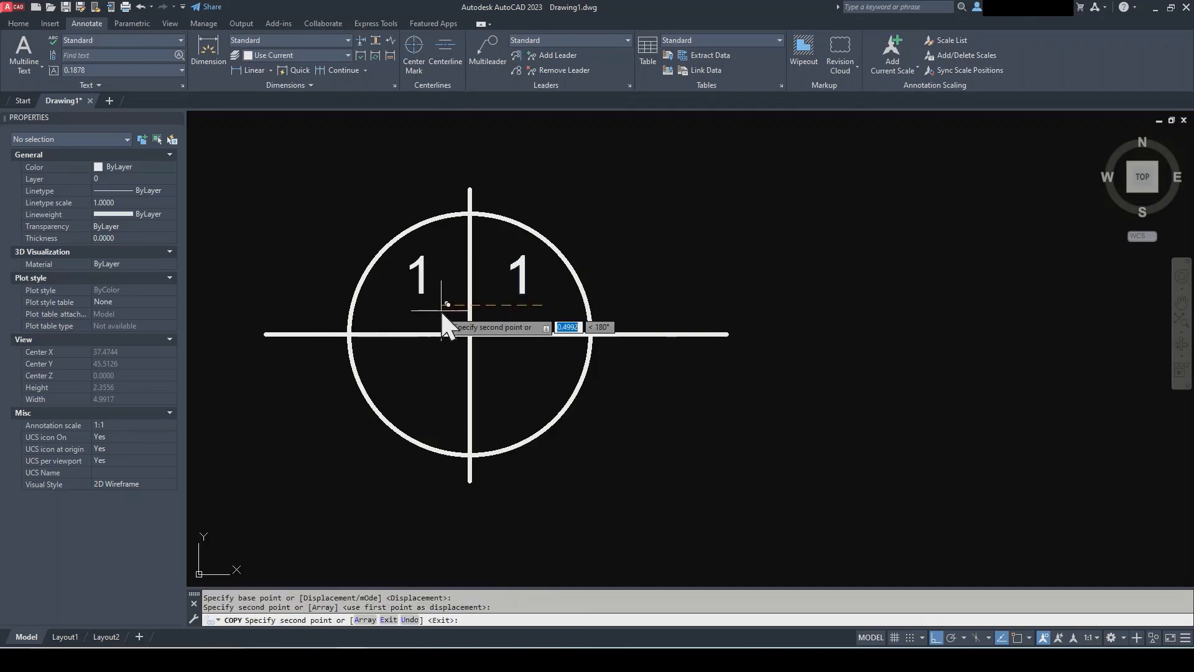
key("Return")
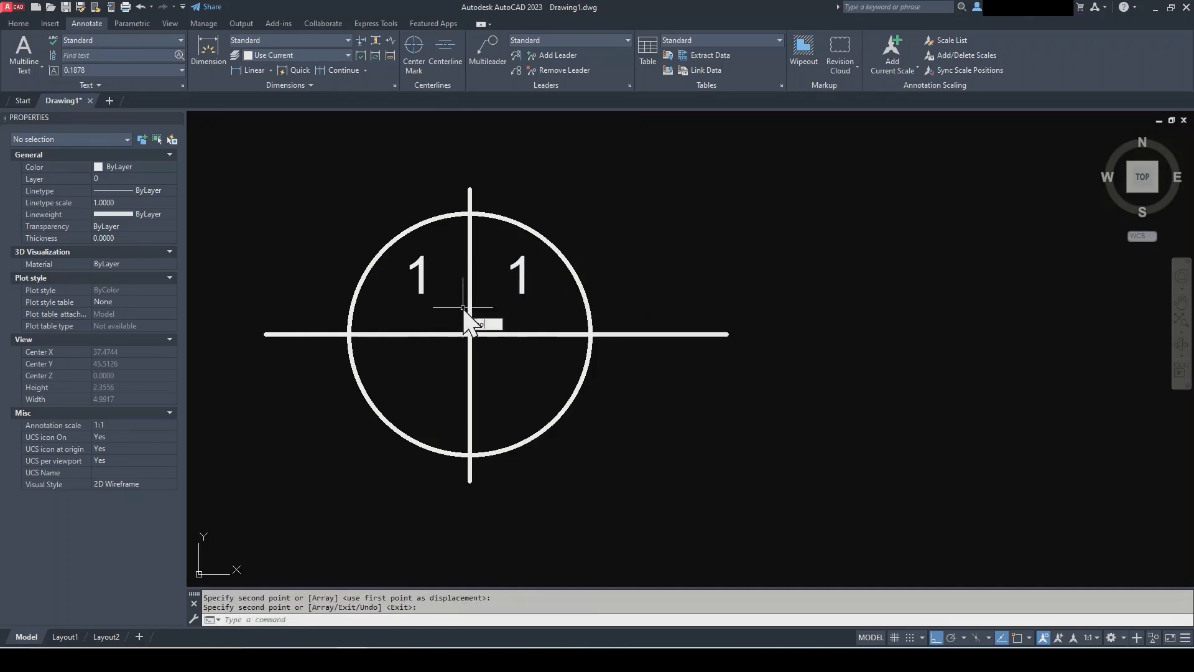
- Copy both upper "1" labels straight down into the two lower quadrants of the circle
key("Return")
left_click(555, 256)
left_click(498, 297)
left_click(432, 284)
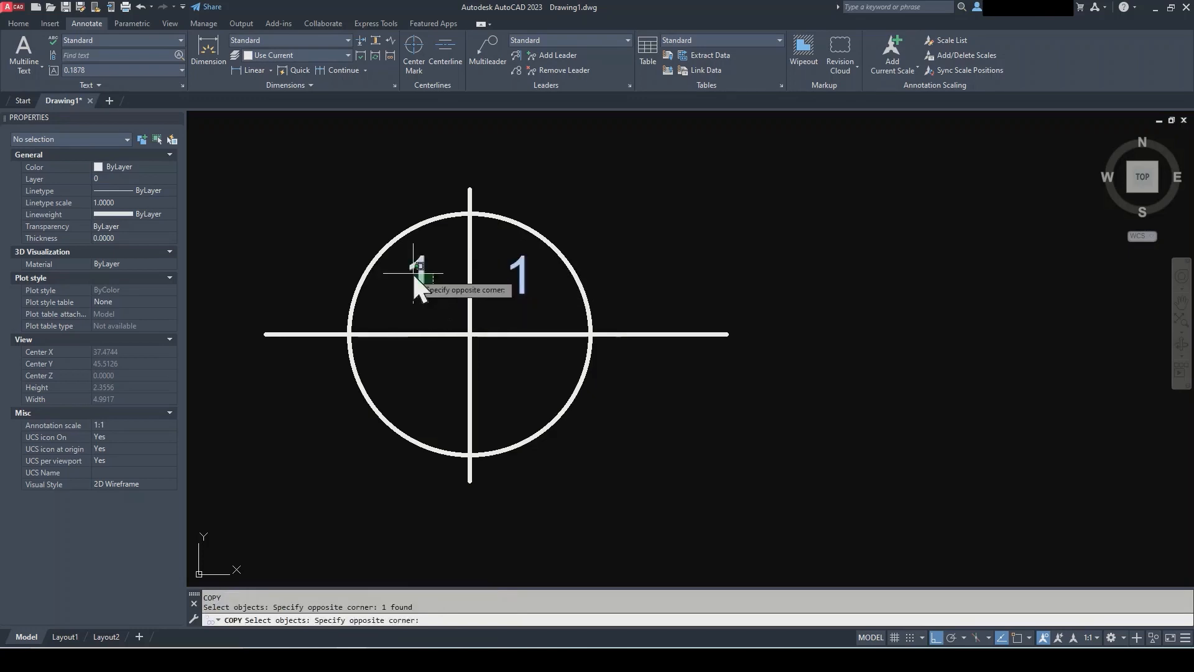
left_click(413, 274)
key("Return")
left_click(441, 291)
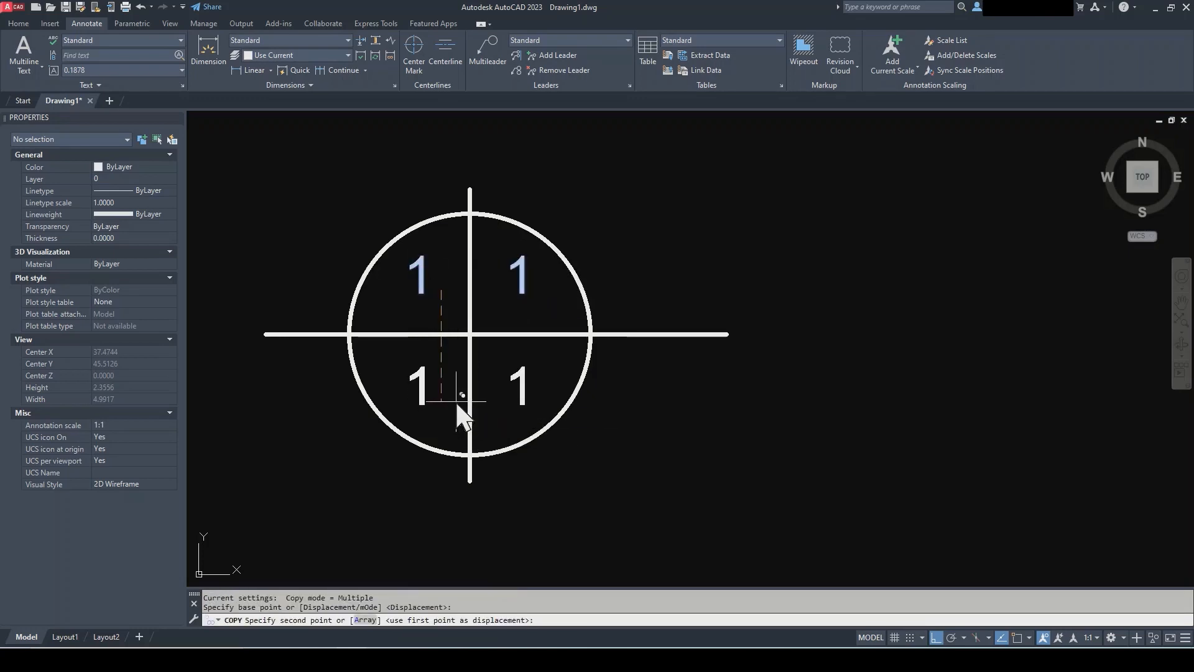
left_click(457, 403)
key("Escape")
- Change the text in the upper-left quadrant to 2
type("ed")
key("Return")
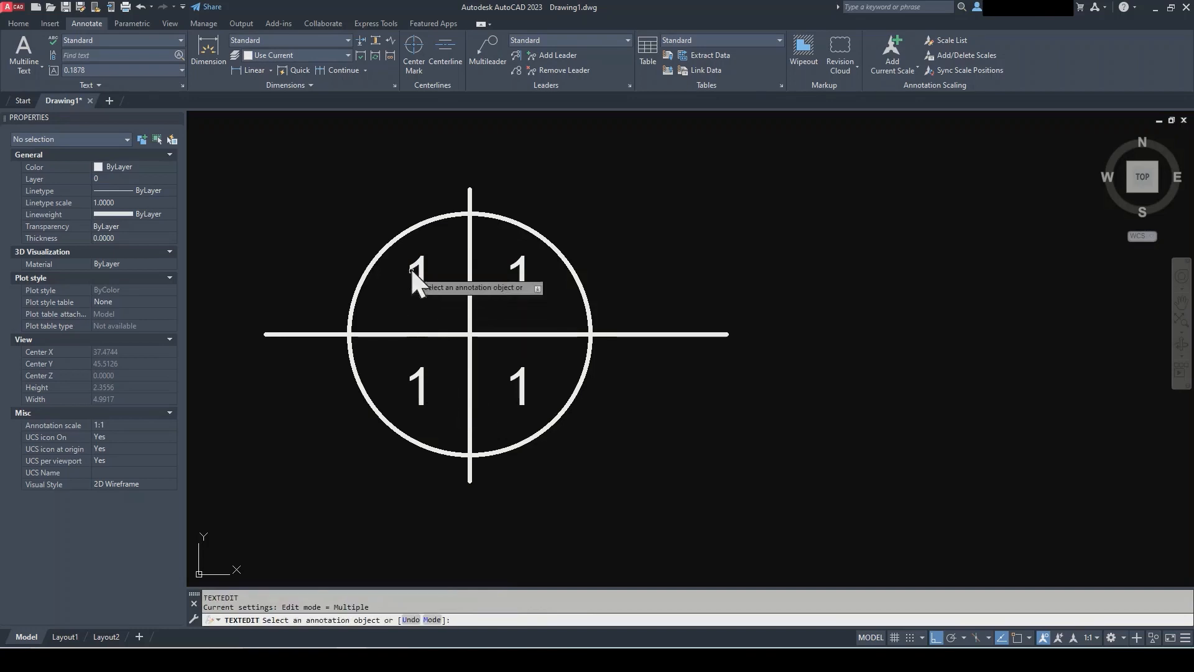
left_click(412, 269)
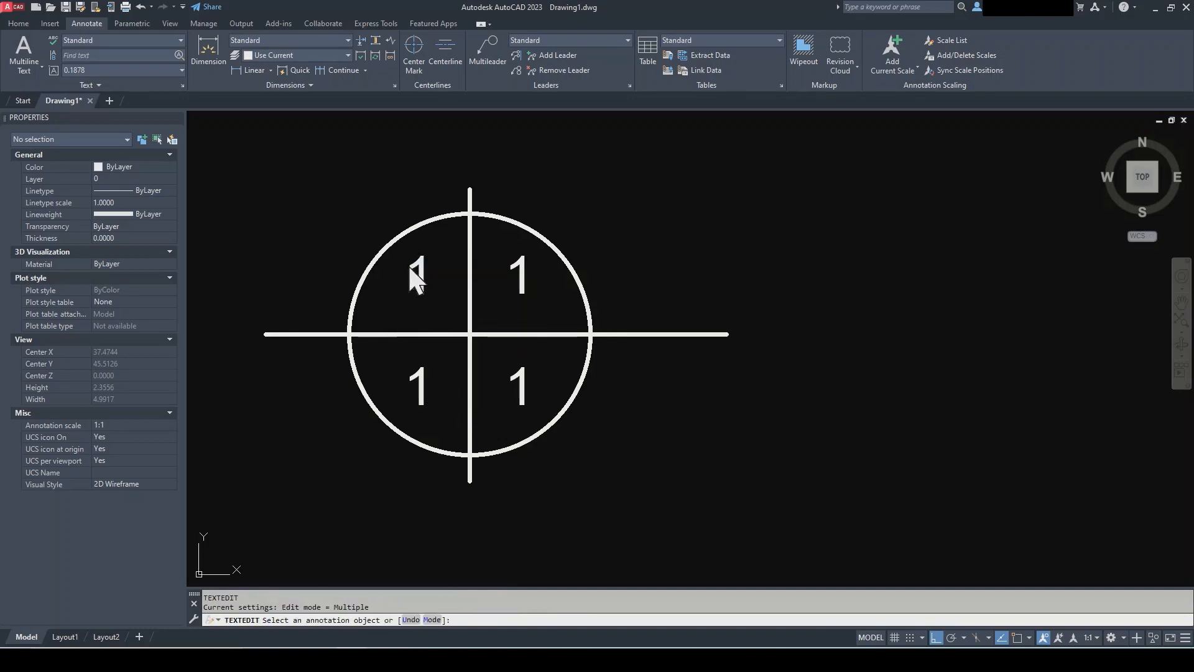
type("2")
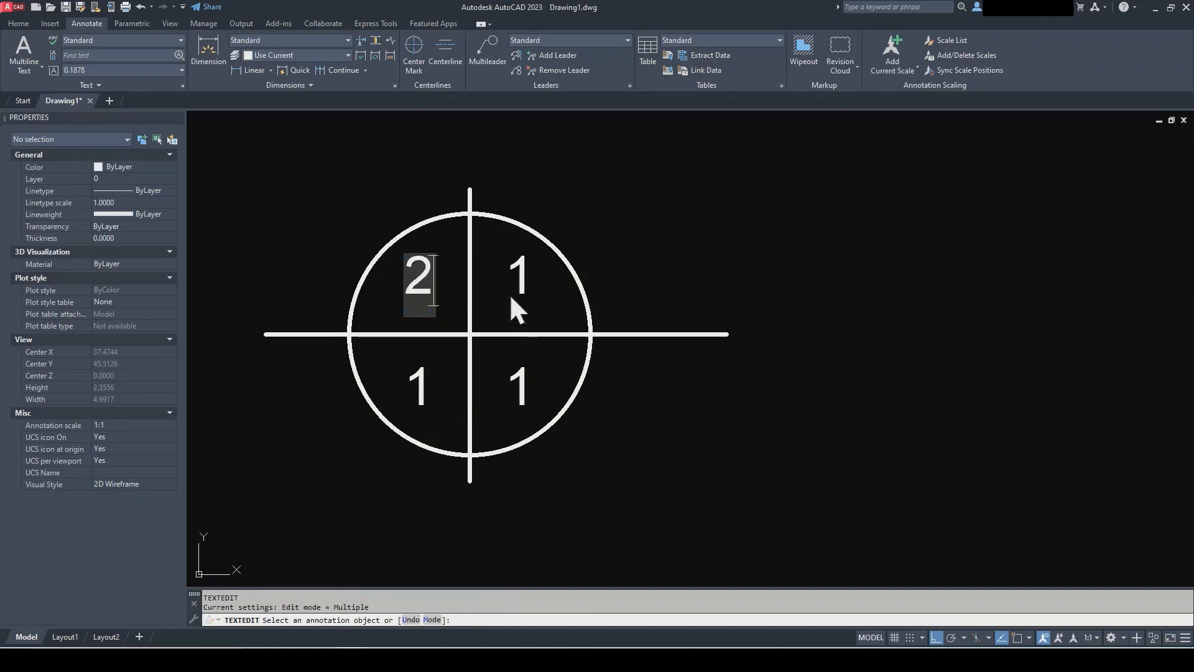
left_click(592, 307)
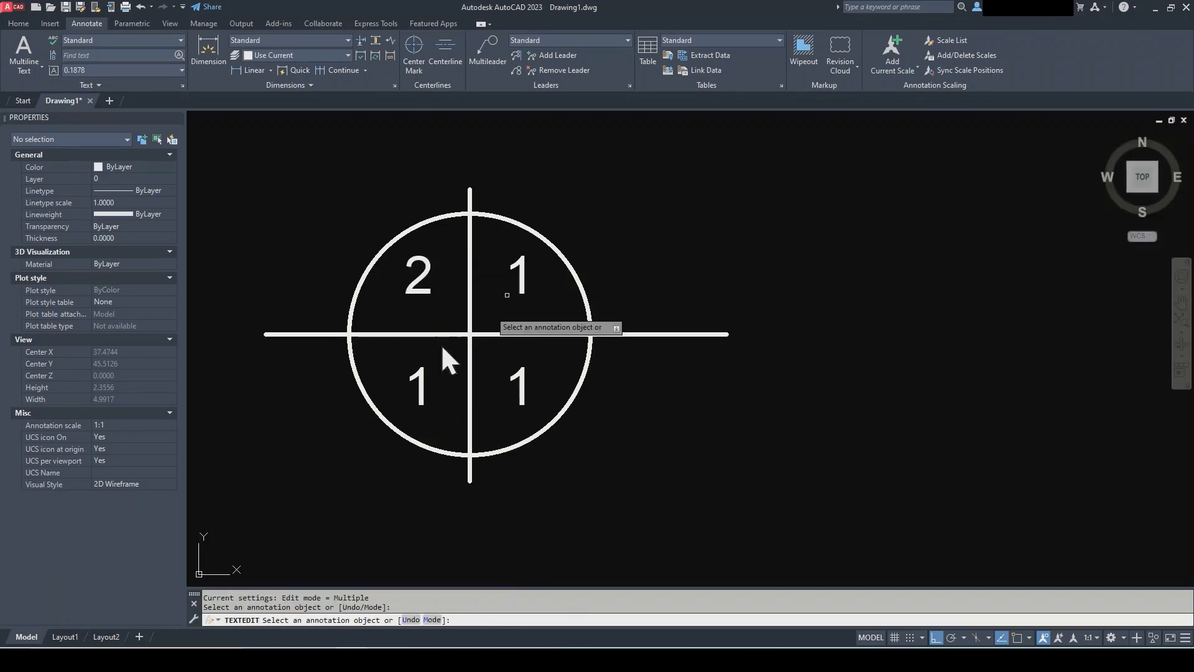
- Change the lower-left quadrant's text to 3 and the lower-right quadrant's text to 4
left_click(426, 378)
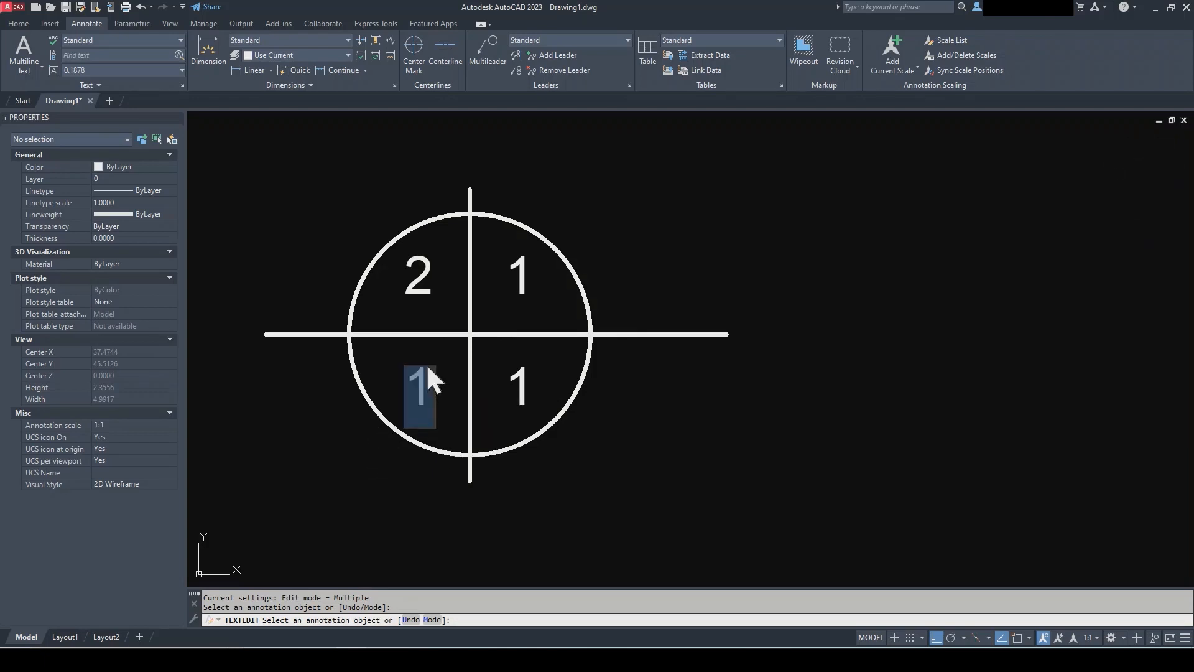
type("3")
left_click(459, 367)
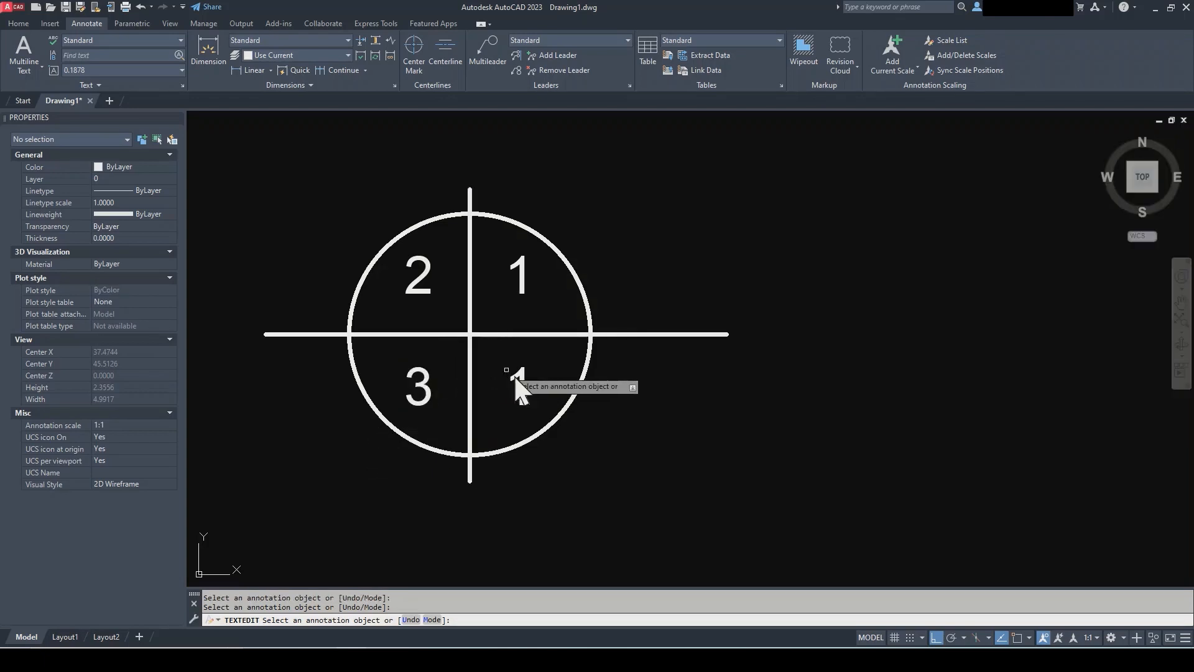
left_click(518, 380)
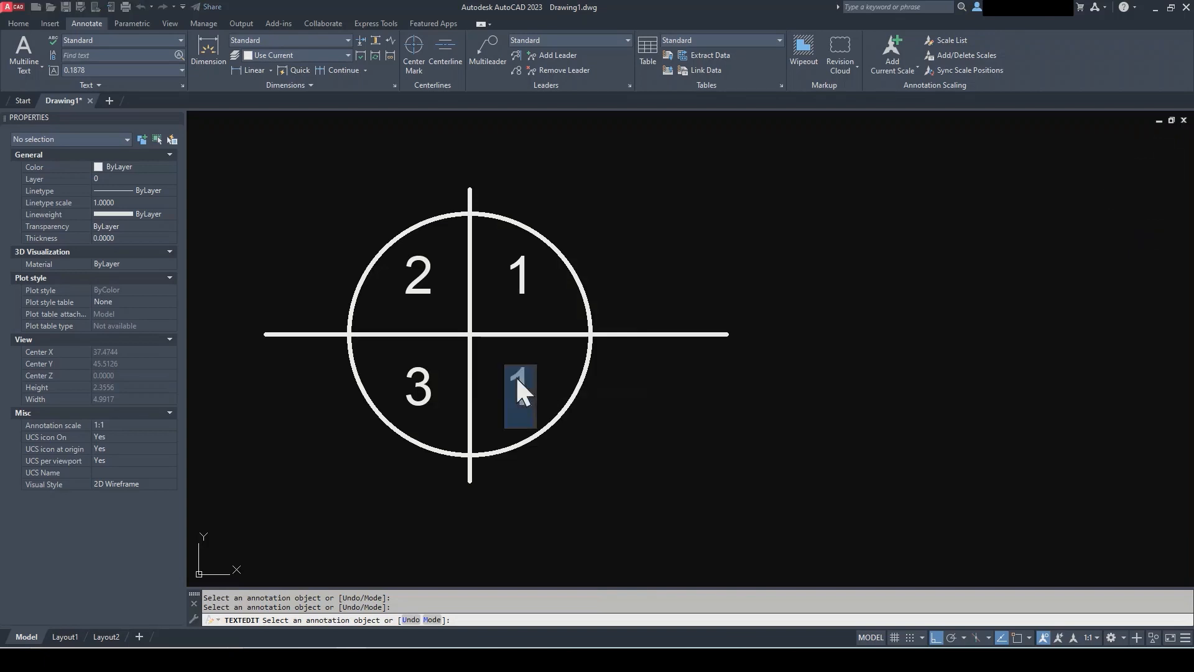
type("4")
left_click(600, 433)
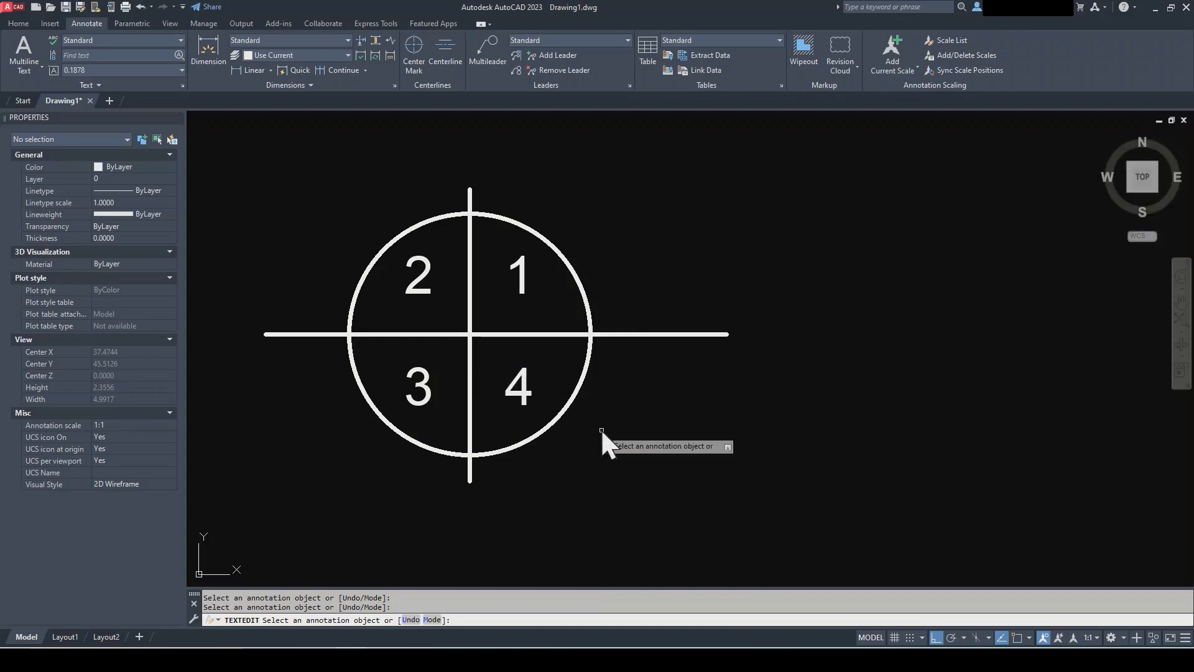
key("Escape")
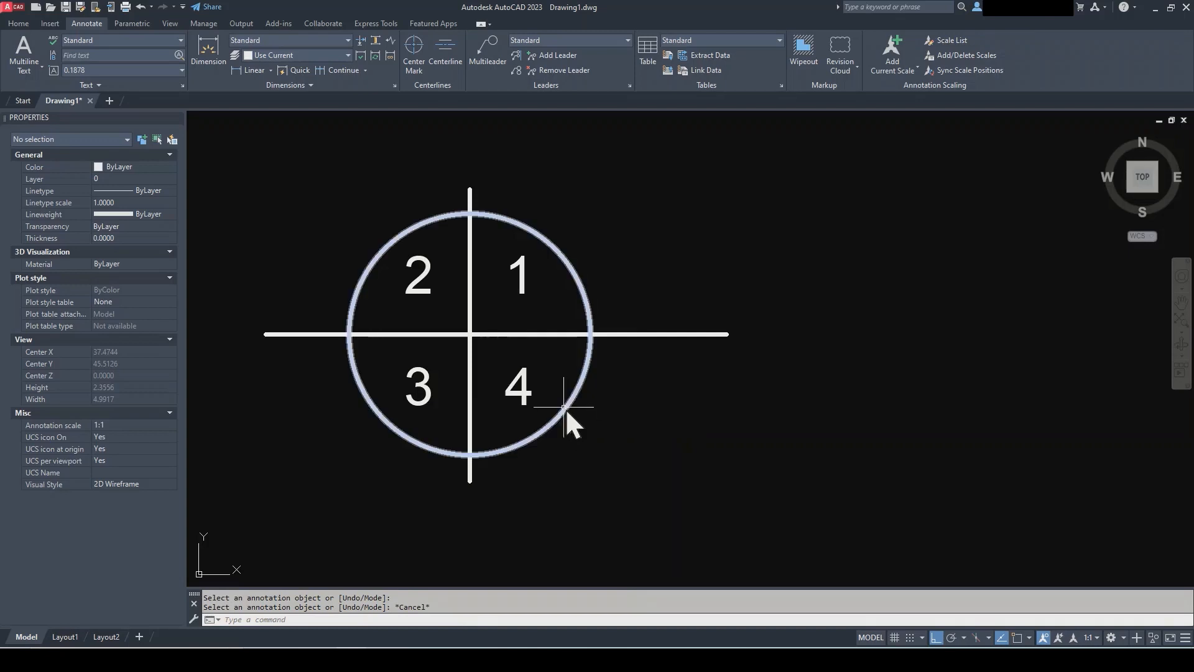
- Try to stretch the circle from its right-hand quadrant grip
left_click(567, 412)
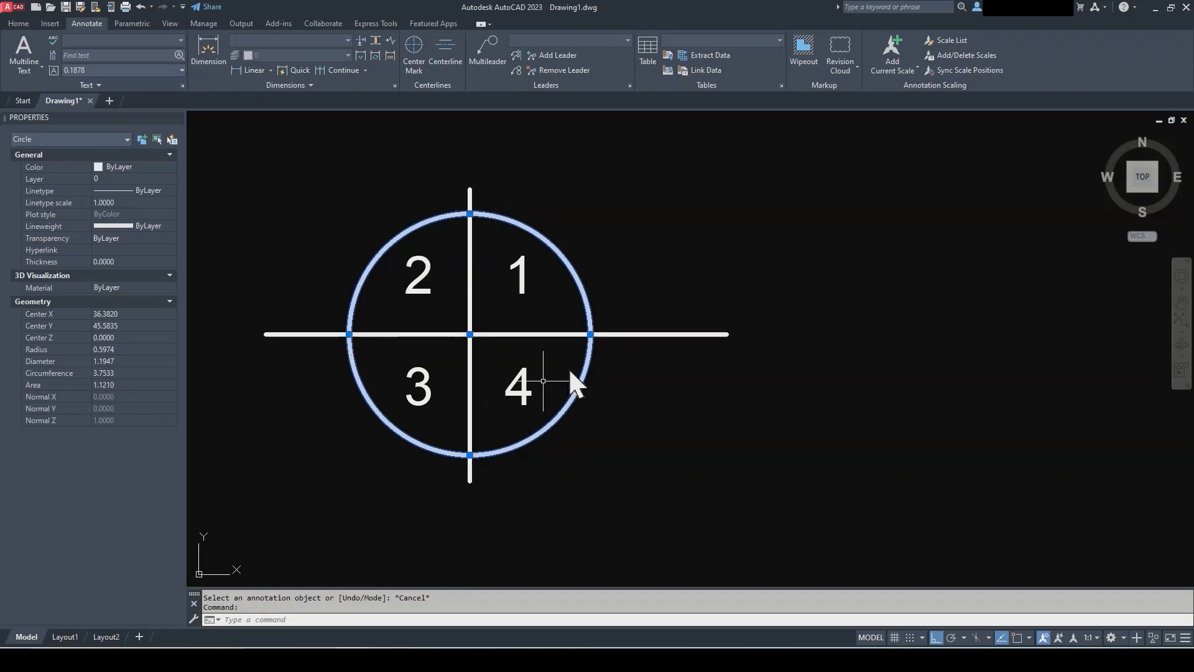
left_click(590, 335)
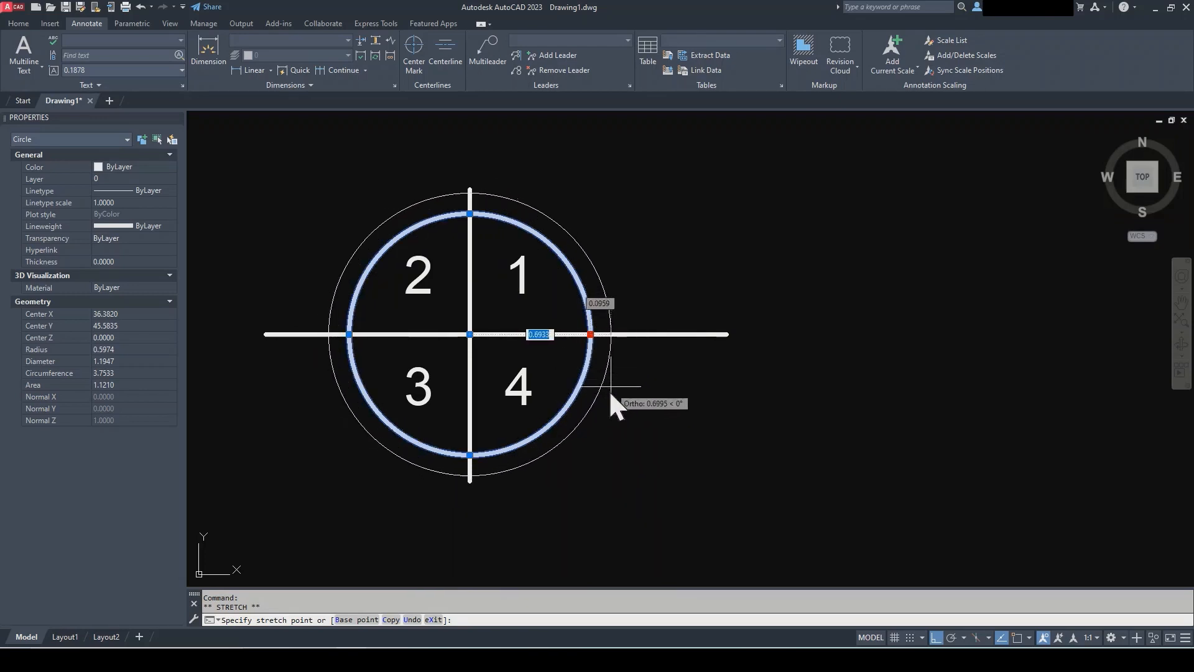
key("Escape")
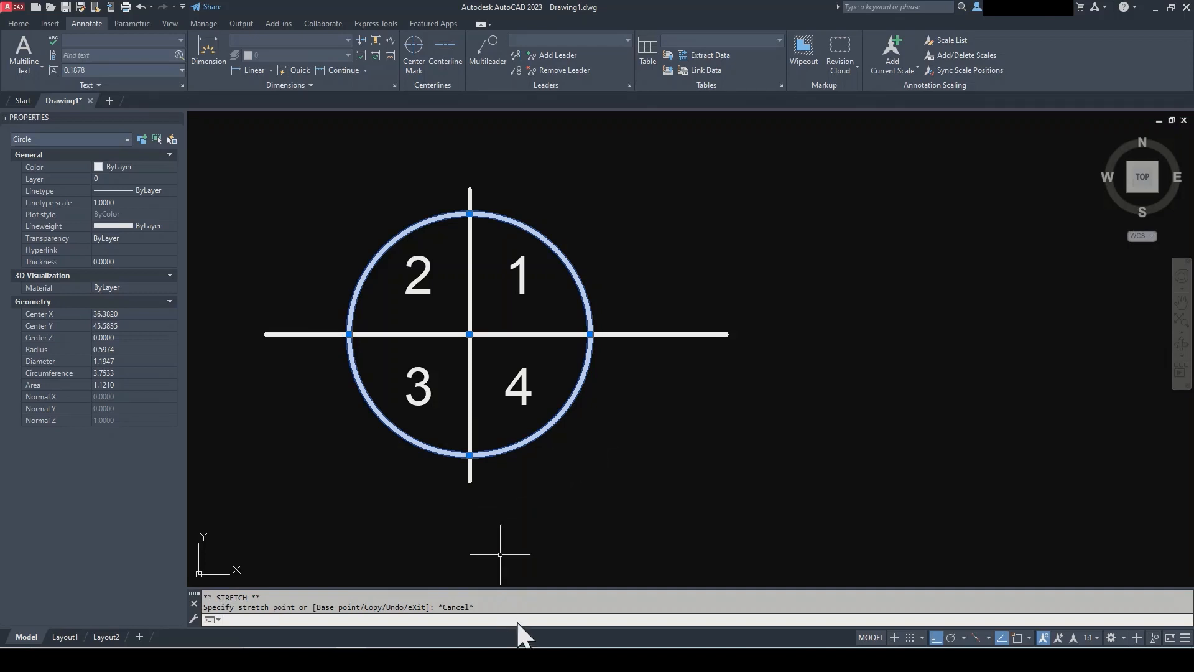
- Enable the Quadrant object snap mode in the drafting settings for OSNAP
key("Return")
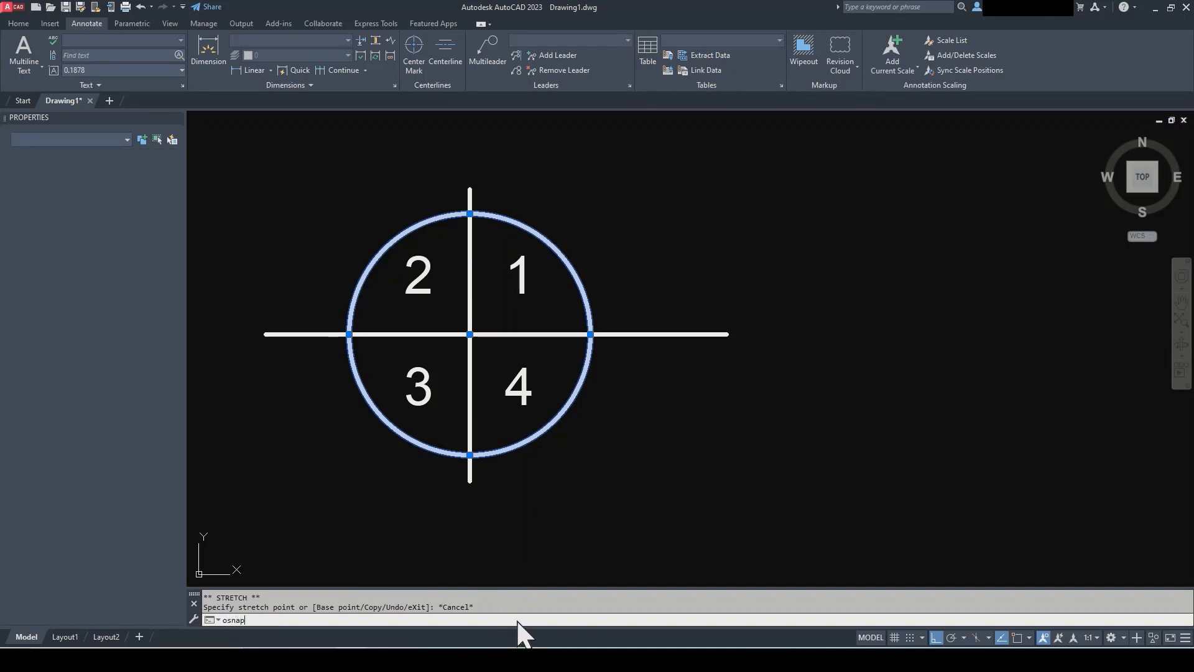
key("Return")
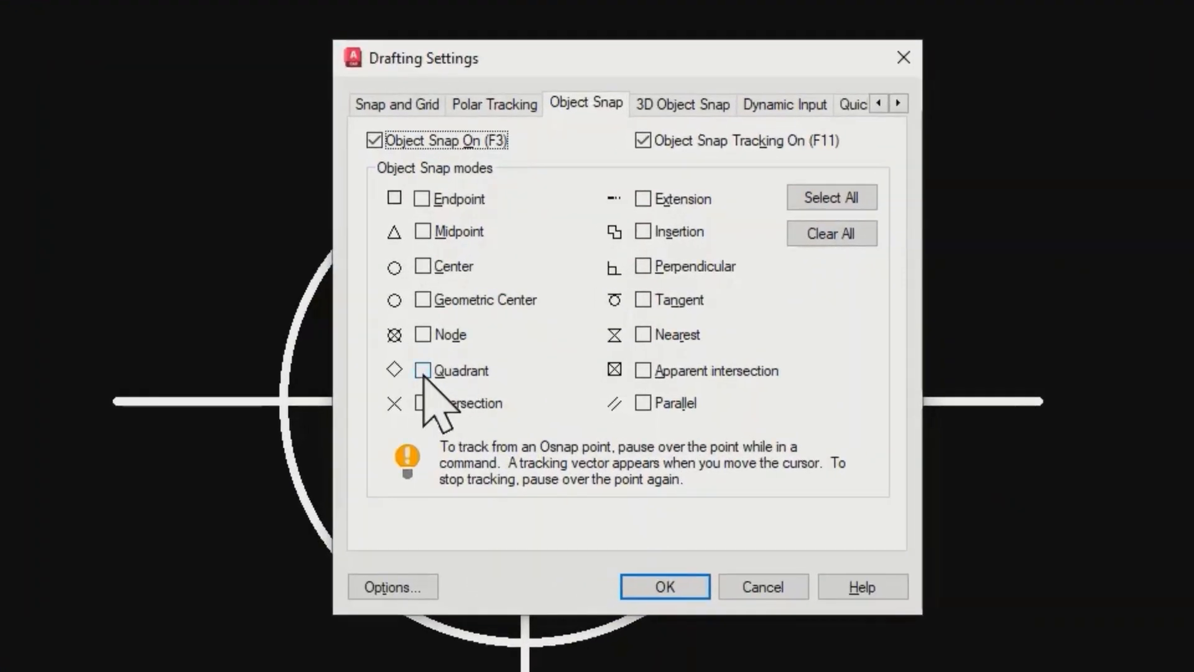
left_click(423, 371)
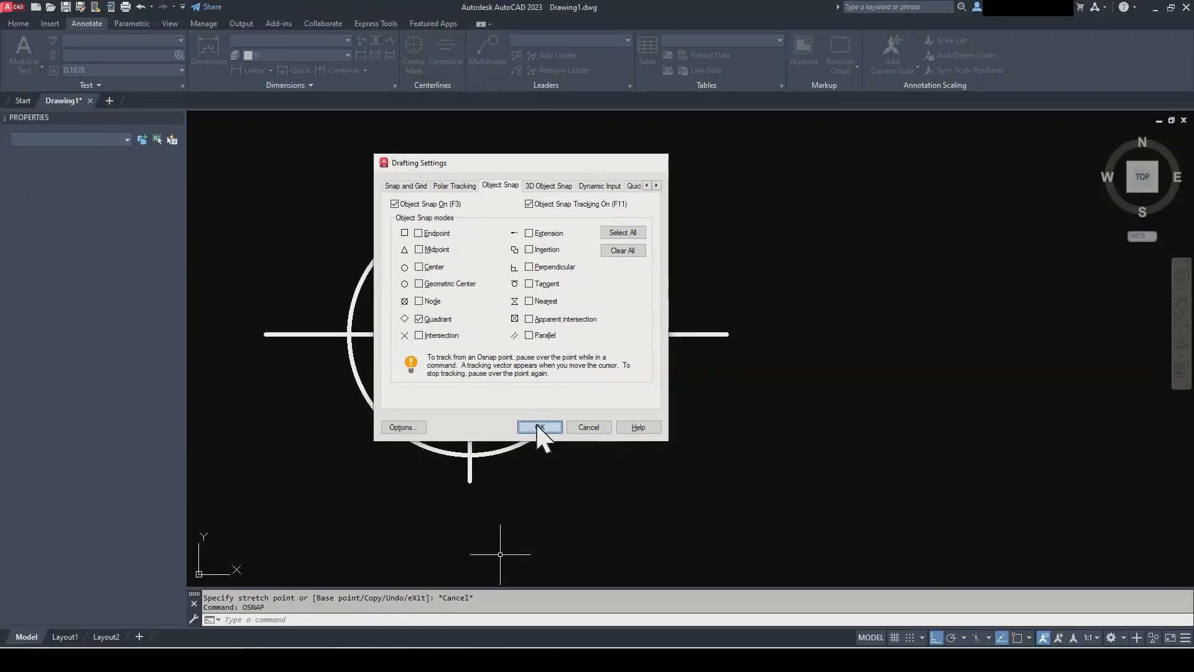
left_click(665, 586)
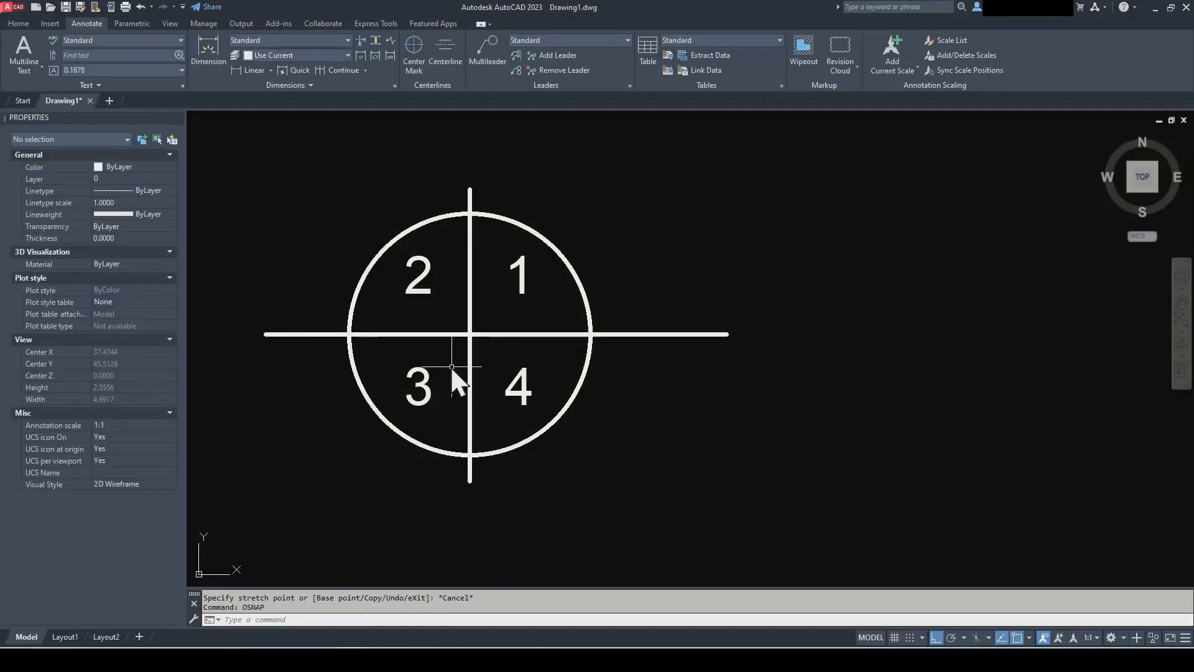
- Try to move the circle using its left-hand quadrant point as the base point
type("m")
key("Return")
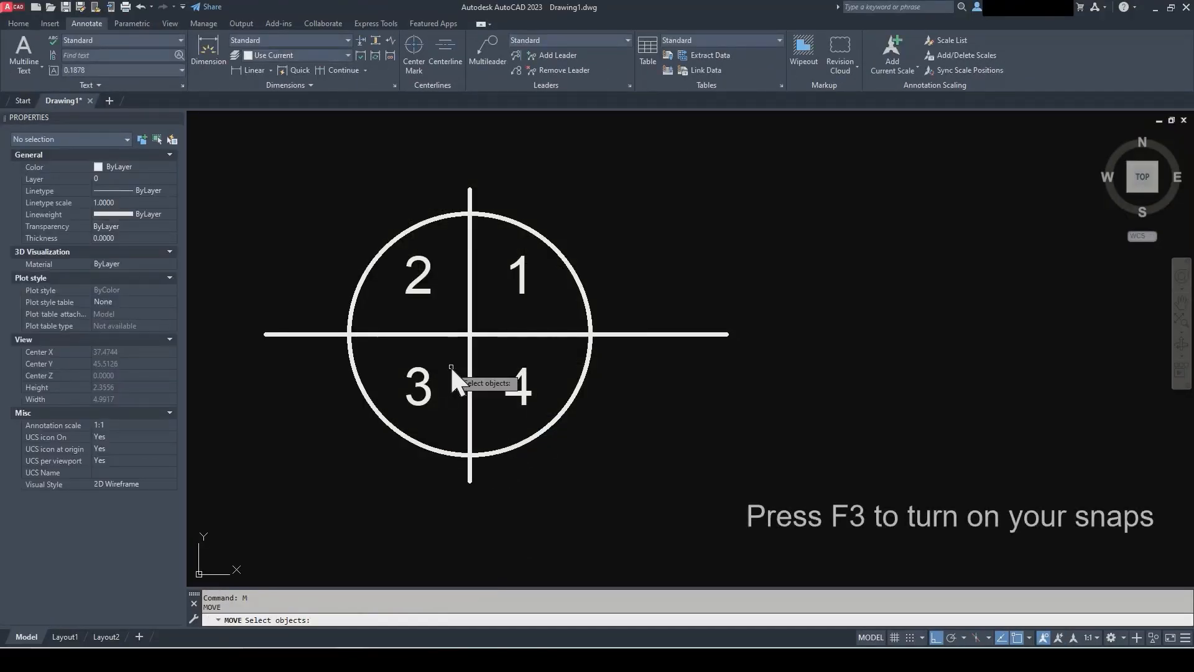
left_click(552, 428)
left_click(539, 415)
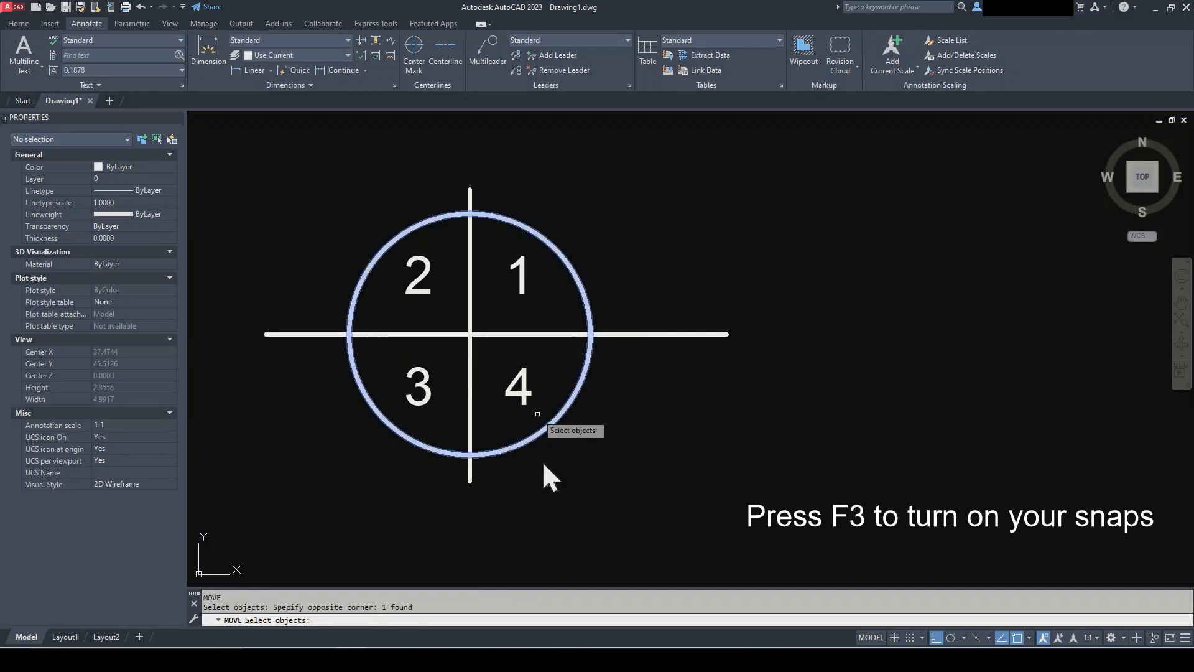
key("Return")
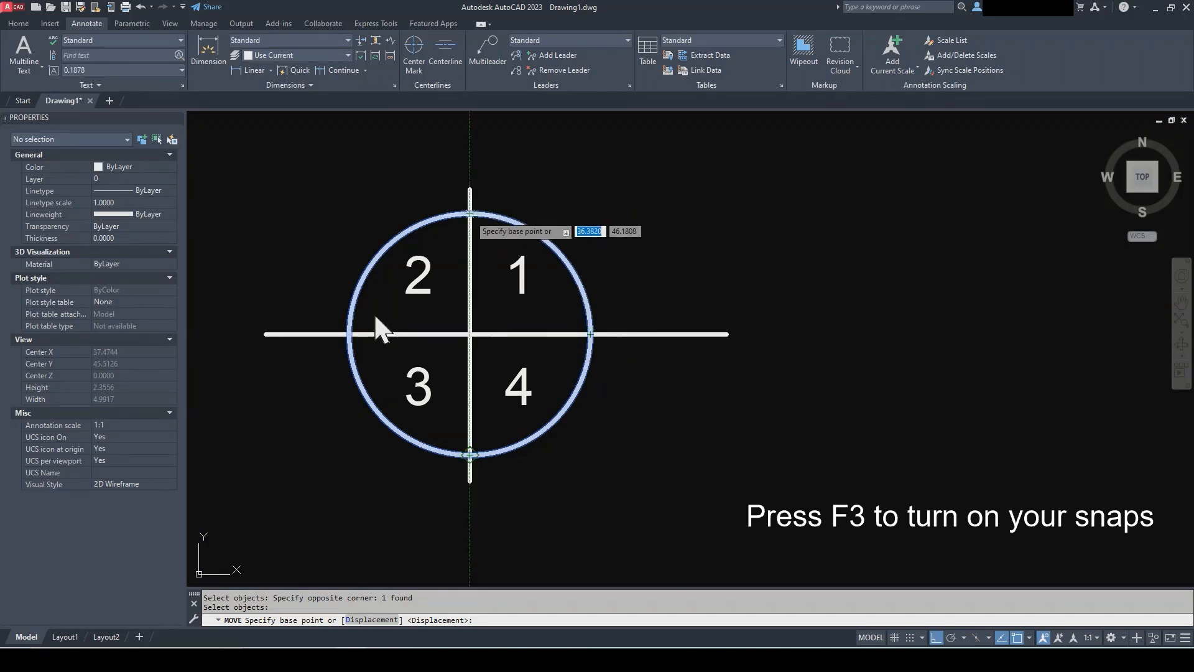
left_click(352, 347)
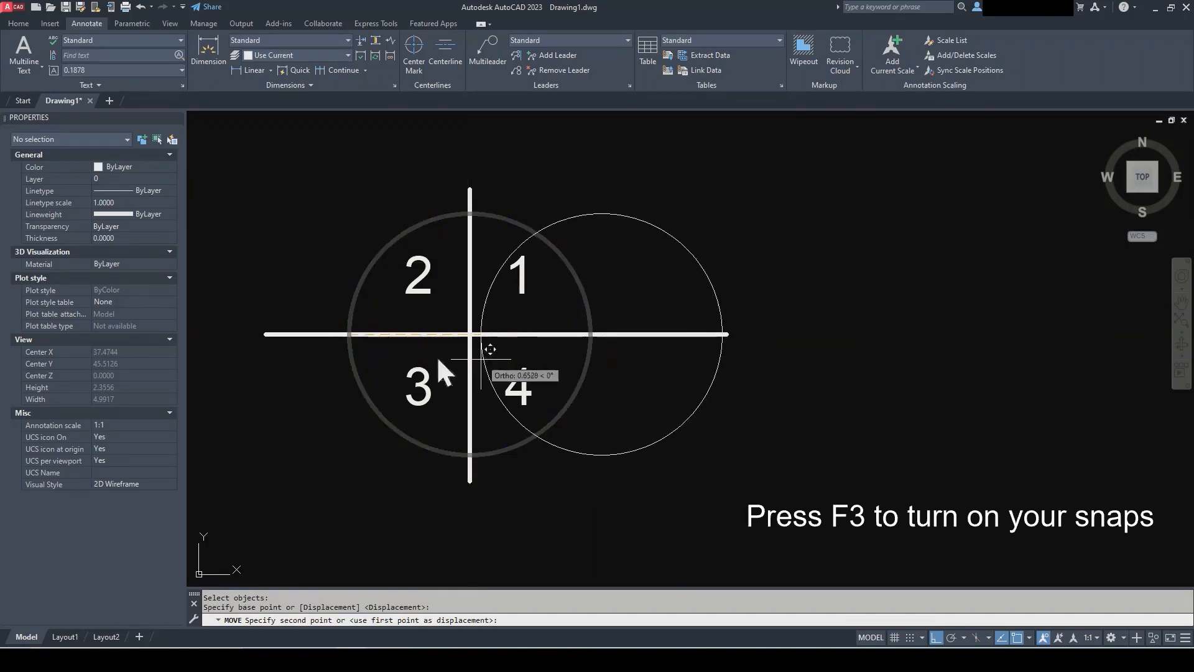
key("Escape")
key("Escape")
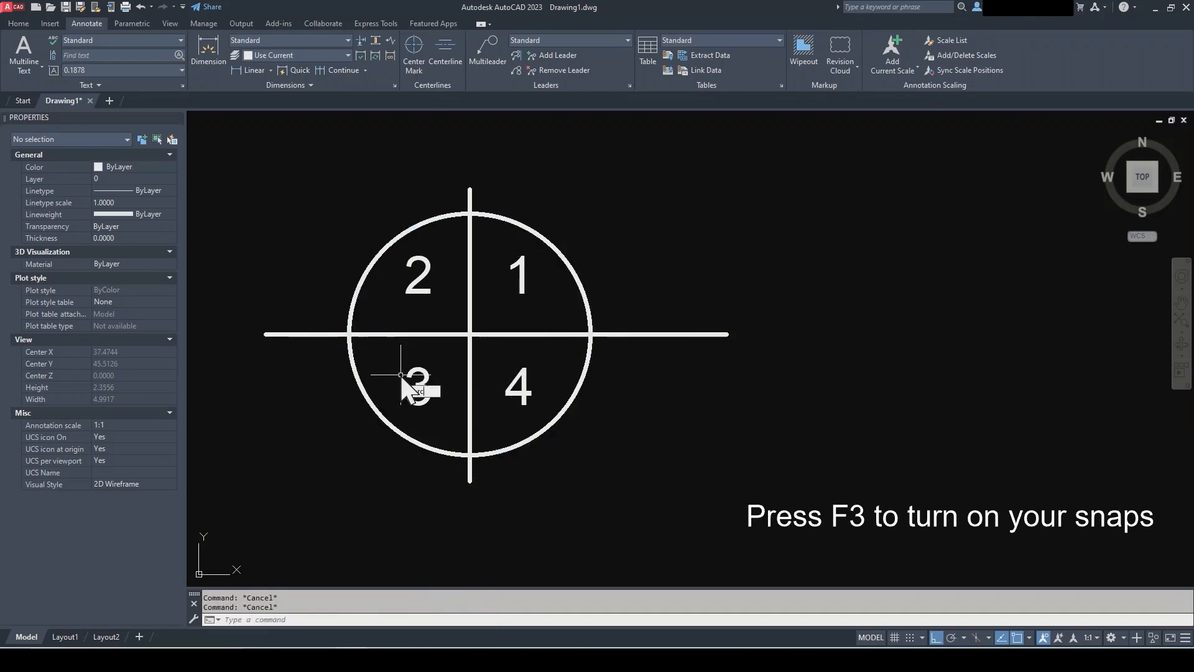
- Draw a wide three-point arc, bulging upward, above and to the right of the circle with Ortho mode off
type("arc")
key("Return")
left_click(632, 284)
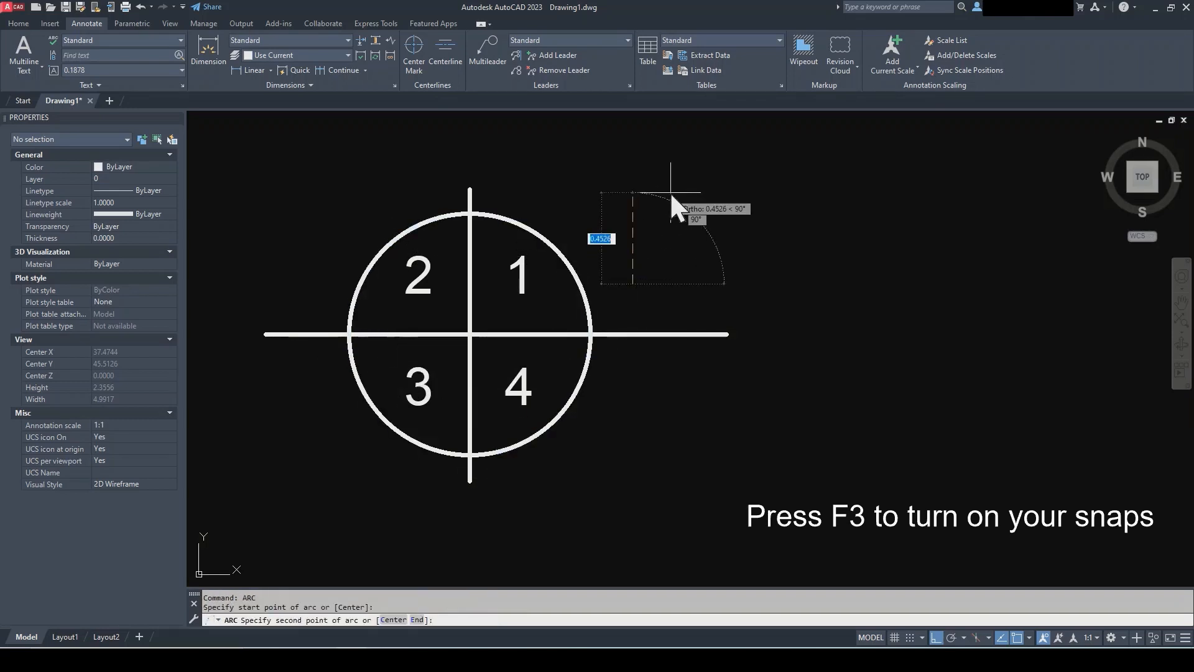
key("F8")
left_click(673, 204)
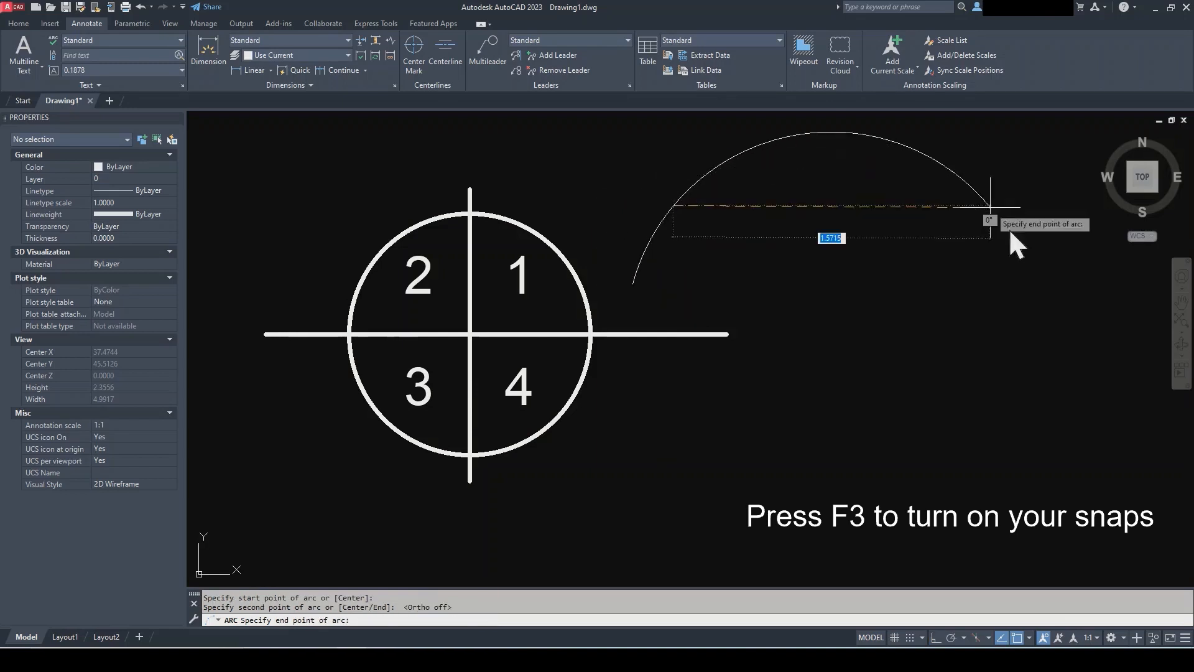
left_click(986, 236)
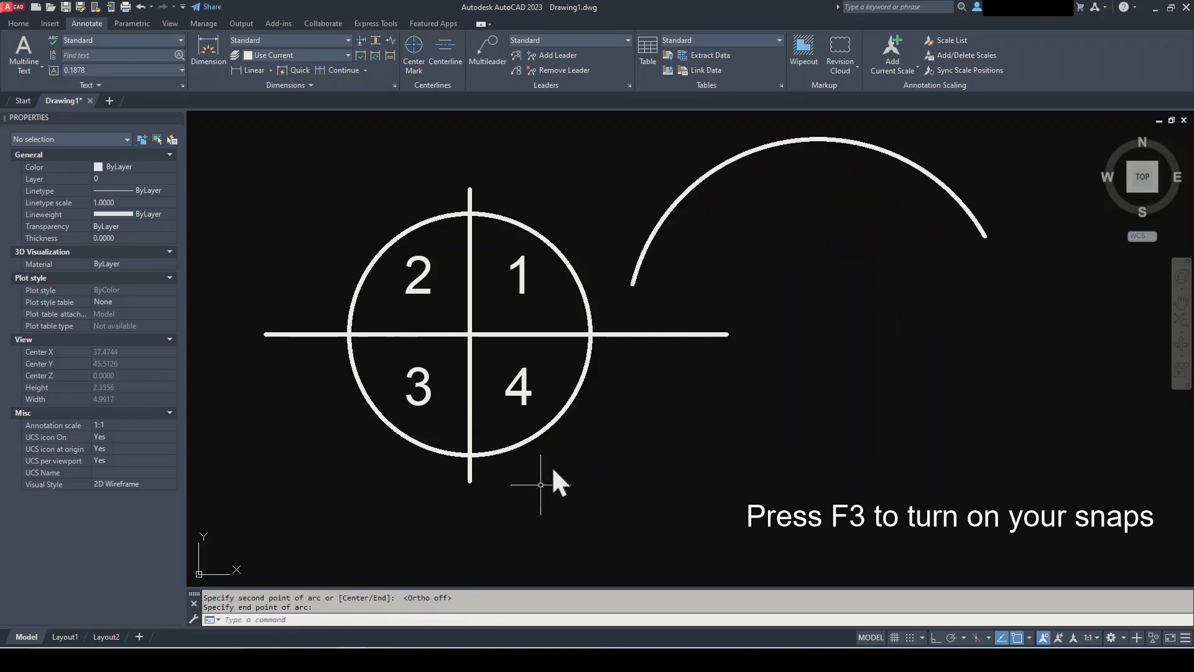
key("Escape")
- Draw an ellipse with a horizontal major axis below the arc, turning Ortho mode on for its axis endpoint
type("elli")
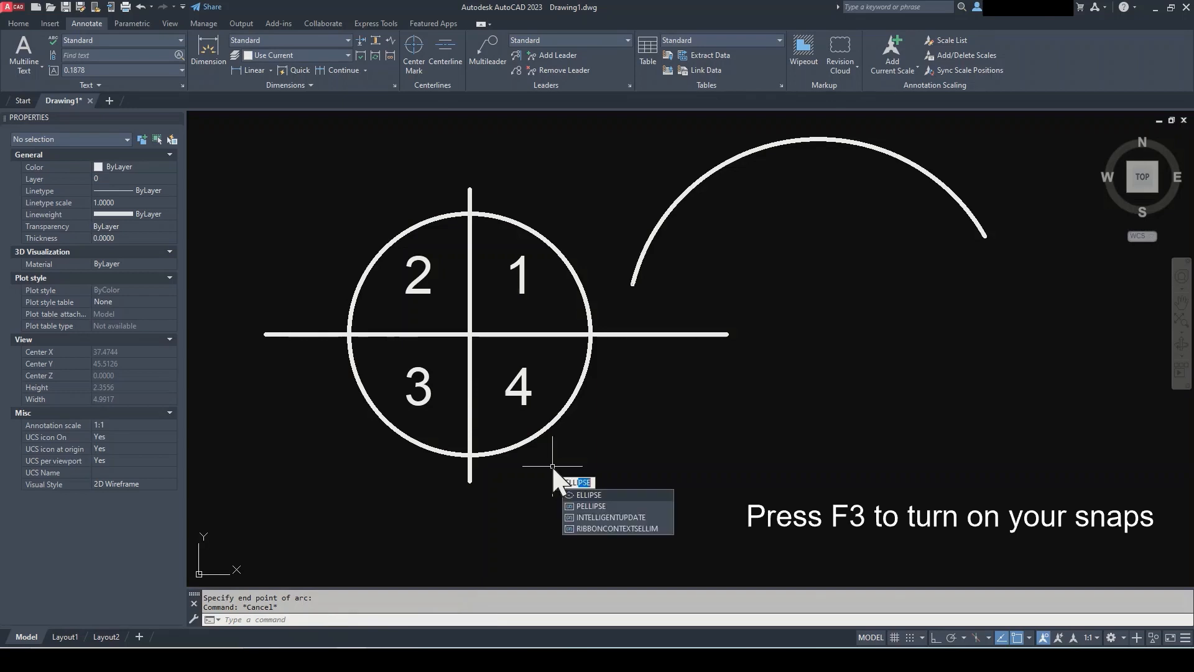
type("pse")
key("Return")
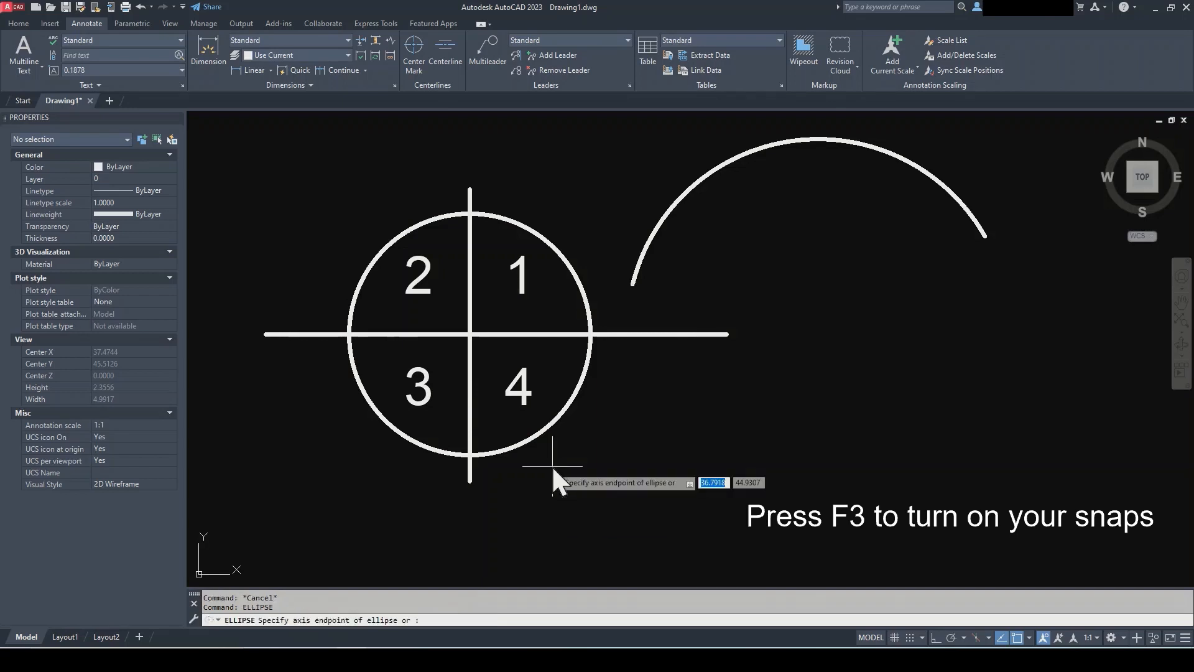
left_click(686, 445)
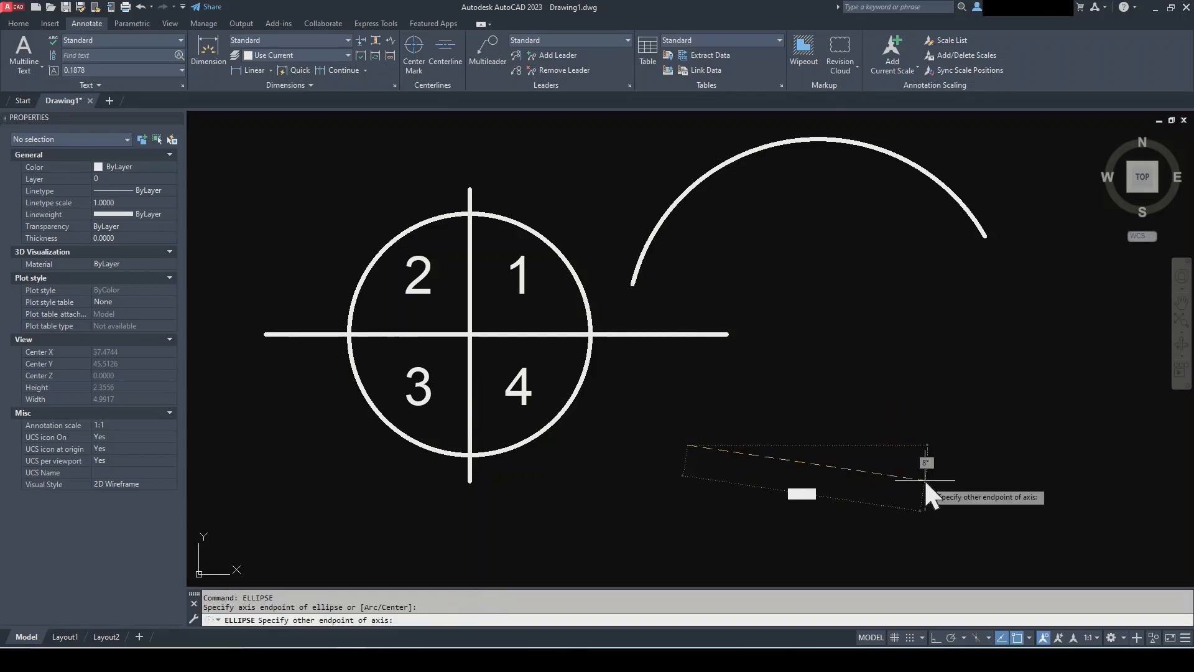
key("F8")
left_click(995, 459)
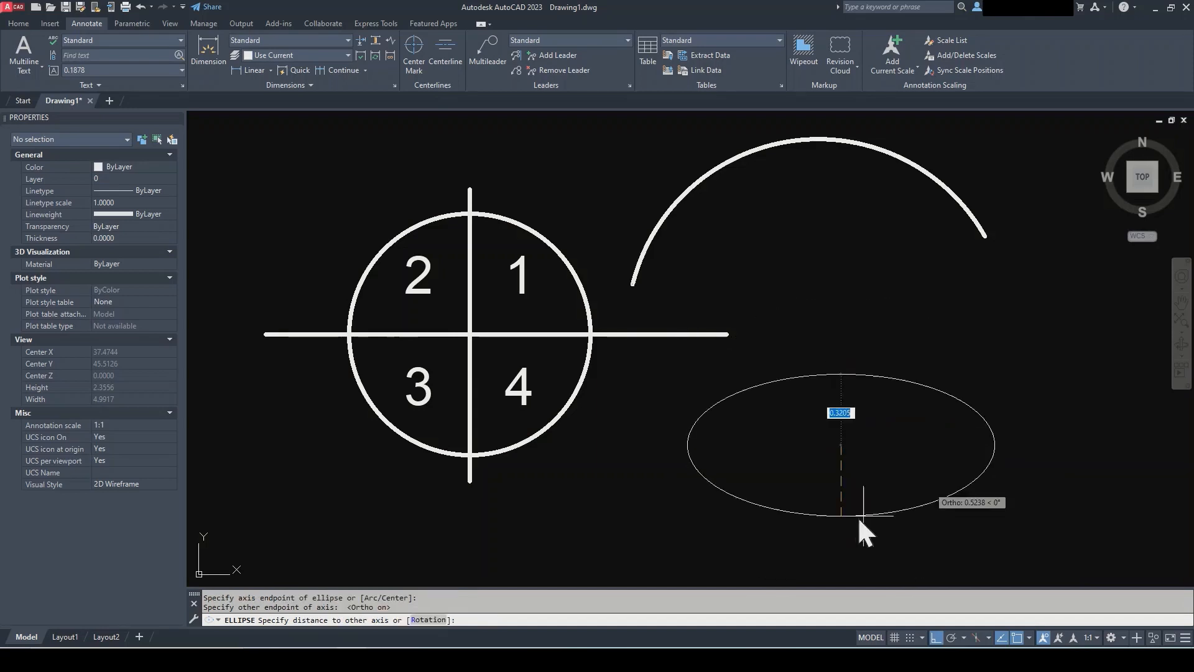
left_click(851, 510)
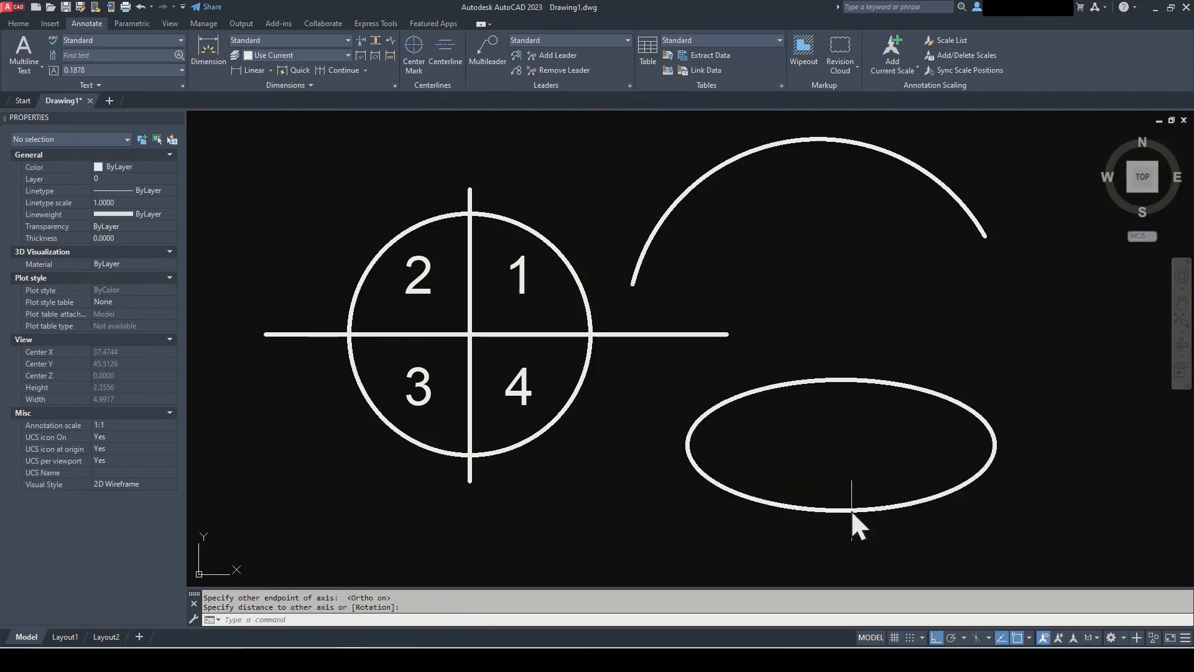
- Try the Move command on the ellipse to check its quadrant snap points as base points
type("m")
key("Return")
left_click(803, 506)
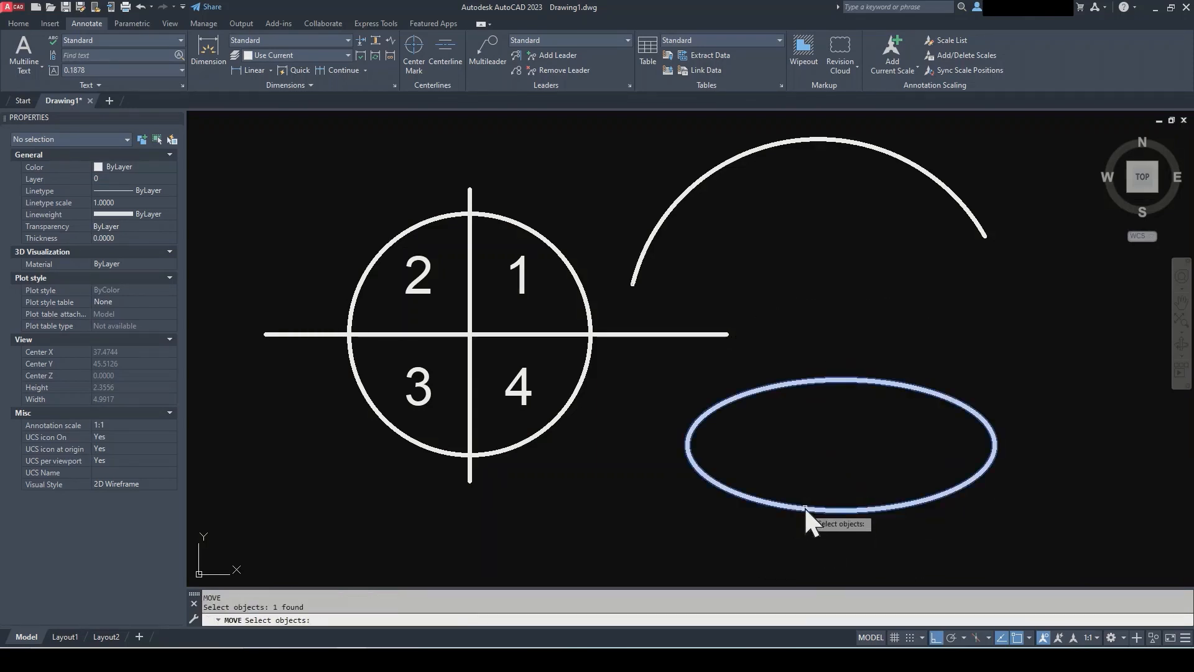
key("Return")
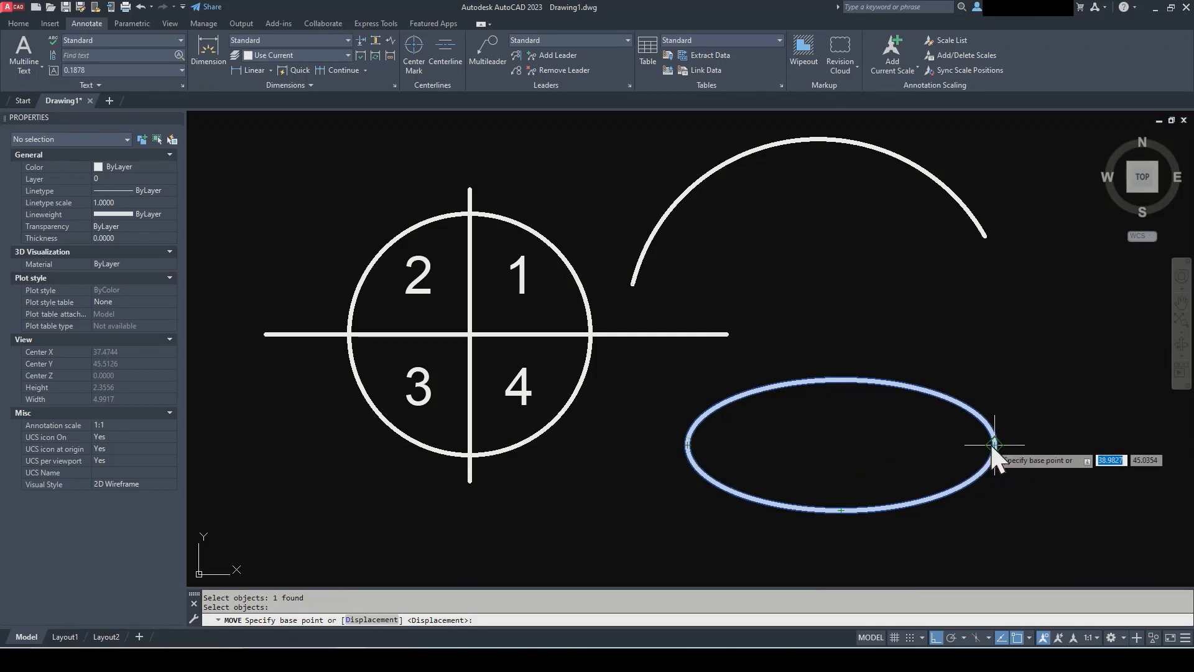
left_click(742, 187)
key("Escape")
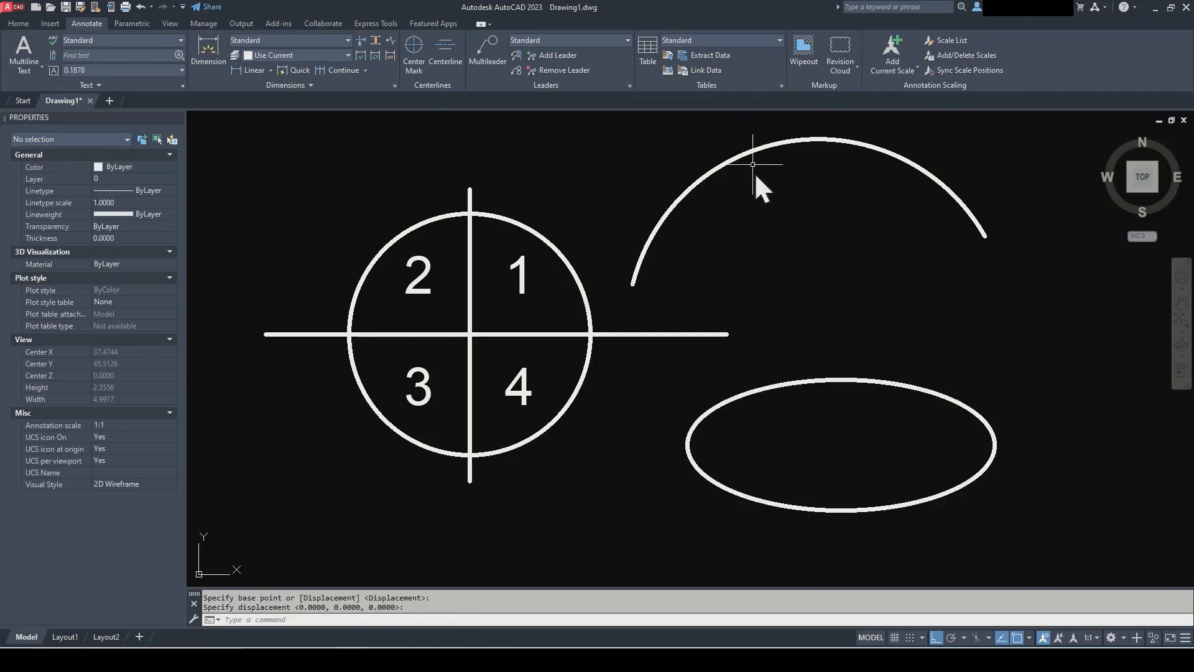
- Try the Move command on the arc to check for a quadrant snap point as the base point
key("Return")
left_click(754, 148)
key("Return")
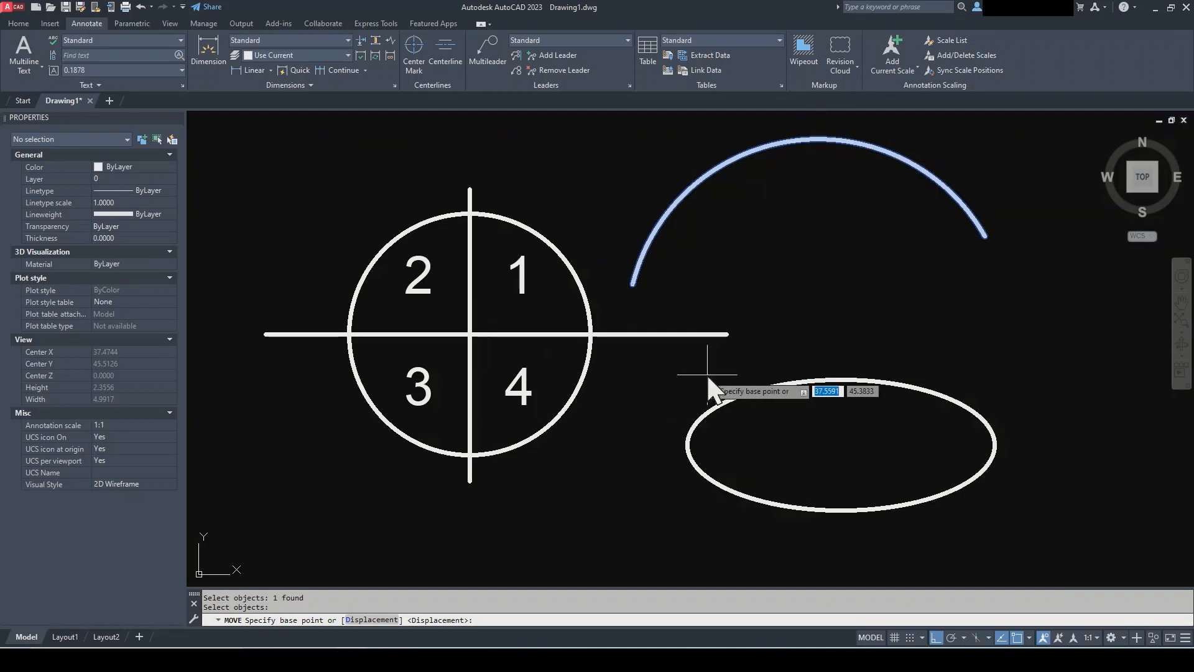
key("Escape")
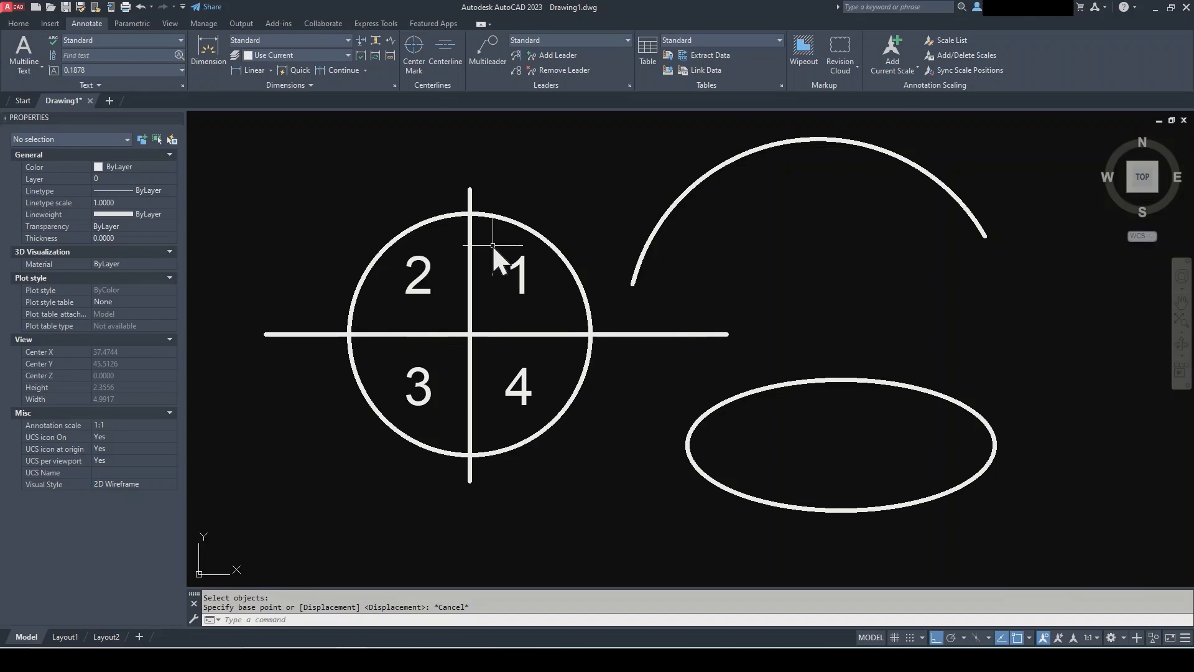